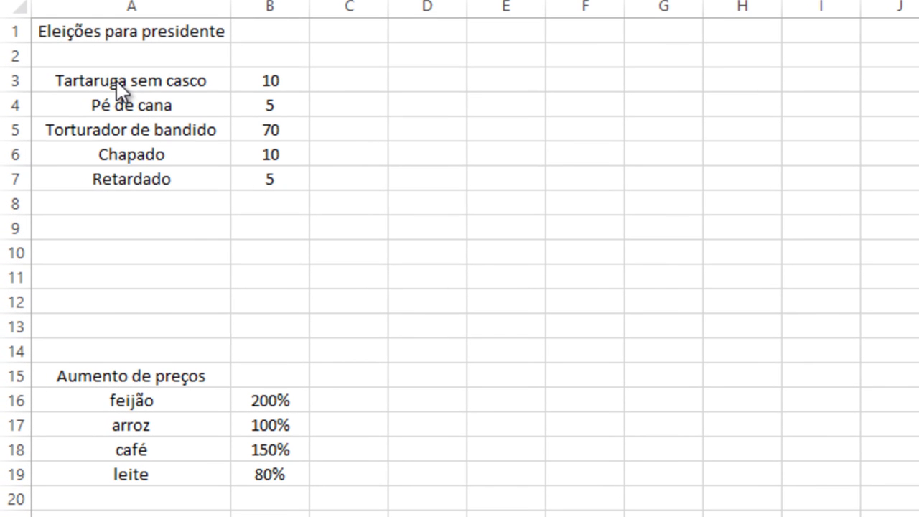
- Try out selections of the candidate names, the vote counts and the A16:B19 price items
left_click(116, 81)
mouse_move(116, 81)
left_mouse_down()
mouse_move(119, 180)
mouse_move(128, 82)
mouse_move(120, 187)
mouse_move(126, 147)
mouse_move(126, 173)
left_mouse_up()
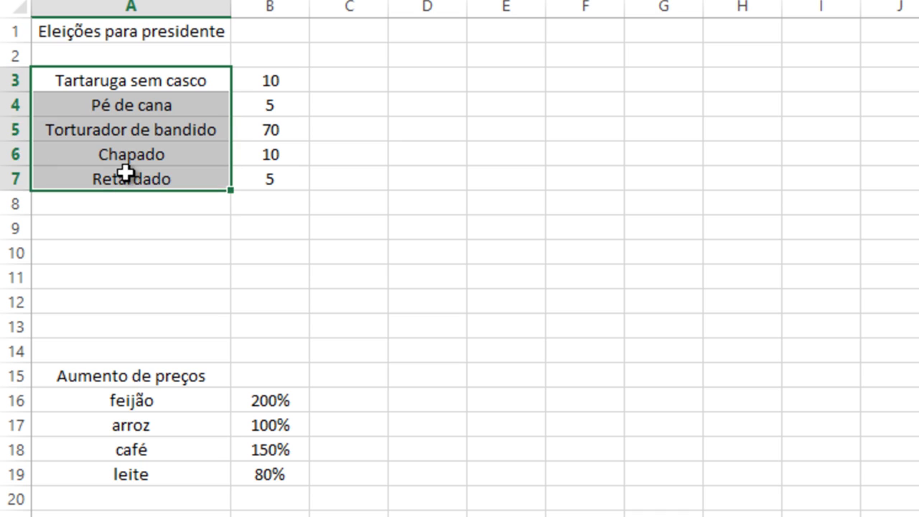
left_click(126, 173)
left_click_drag(291, 82, 286, 179)
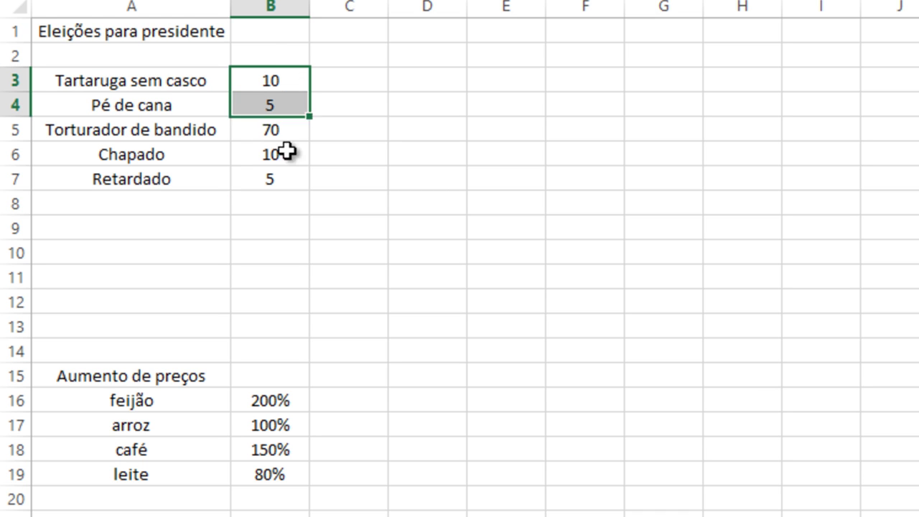
left_click(495, 226)
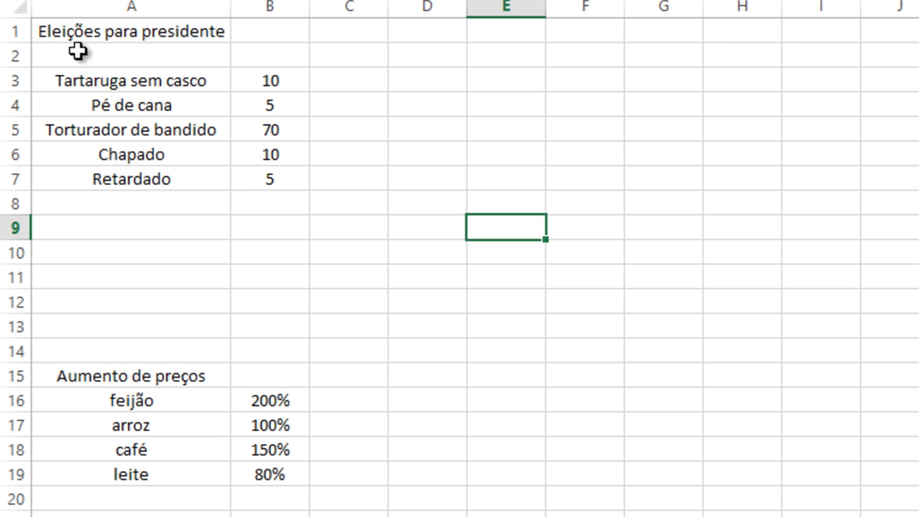
left_click_drag(171, 82, 168, 179)
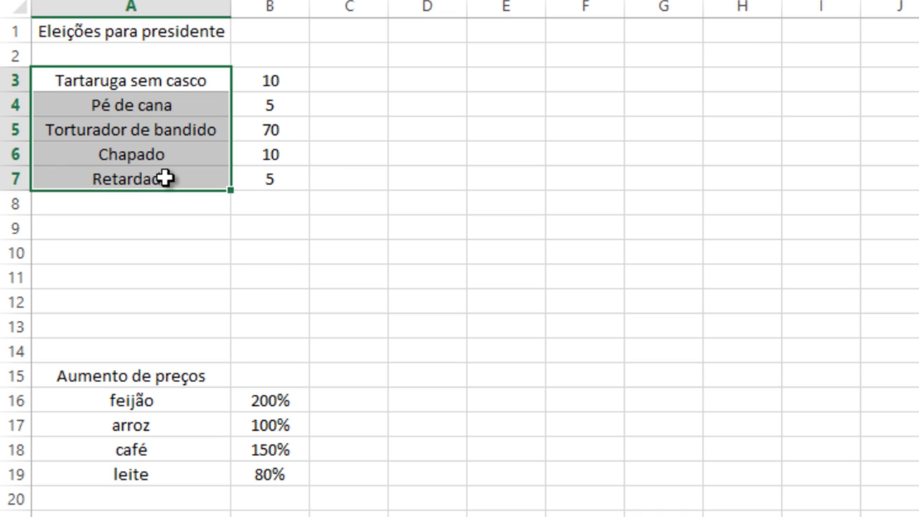
left_click_drag(280, 89, 285, 179)
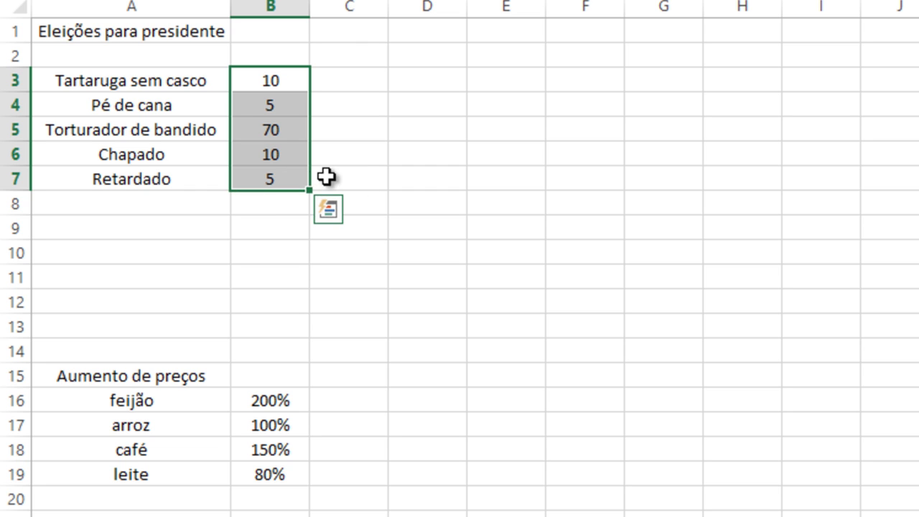
left_click(138, 375)
left_click(140, 401)
left_click_drag(141, 401, 281, 475)
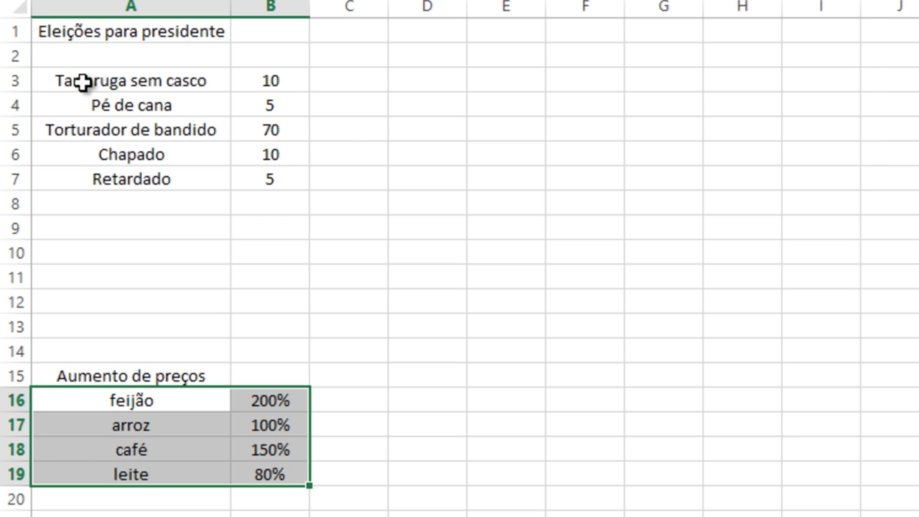
- Select the election table A3:B7 as the chart data
left_click_drag(77, 81, 267, 183)
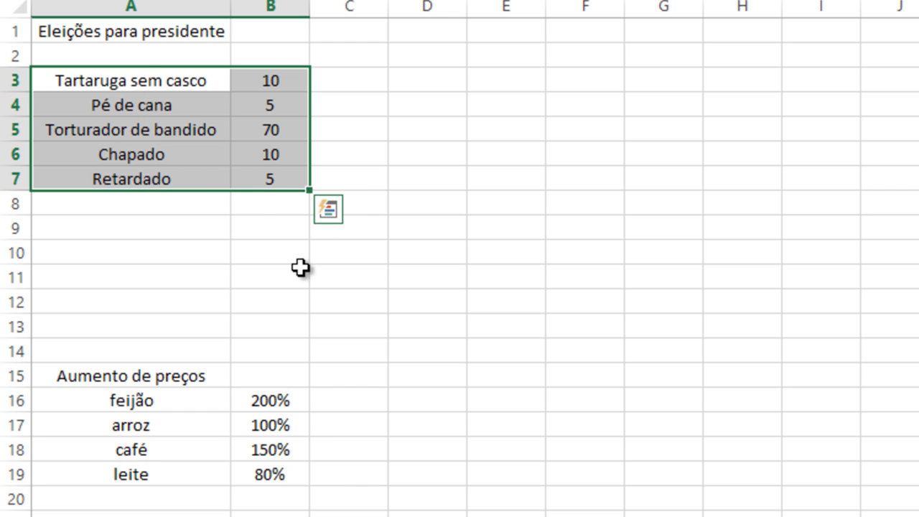
left_click(138, 31)
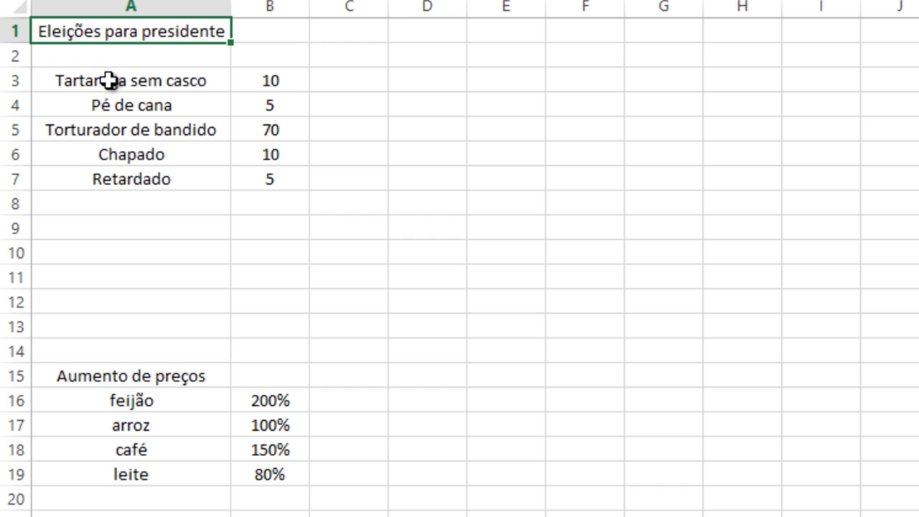
left_click_drag(115, 82, 269, 179)
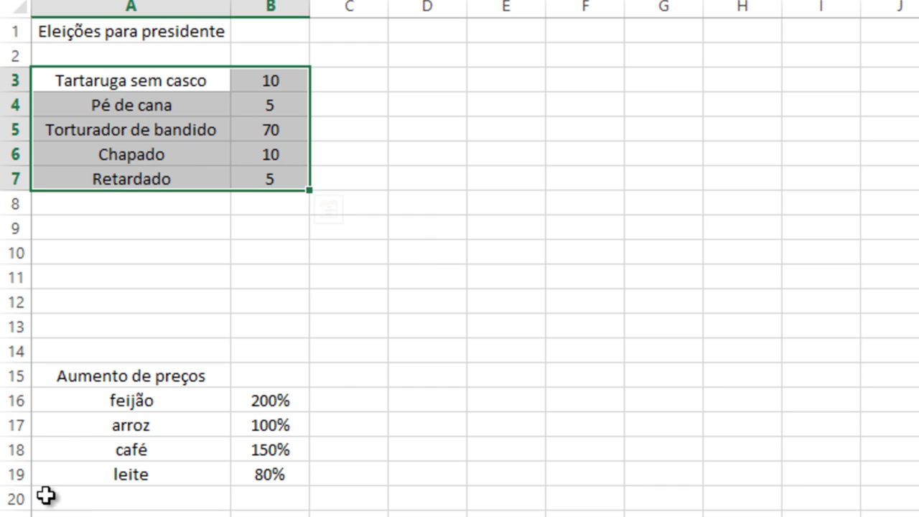
left_click_drag(110, 401, 274, 476)
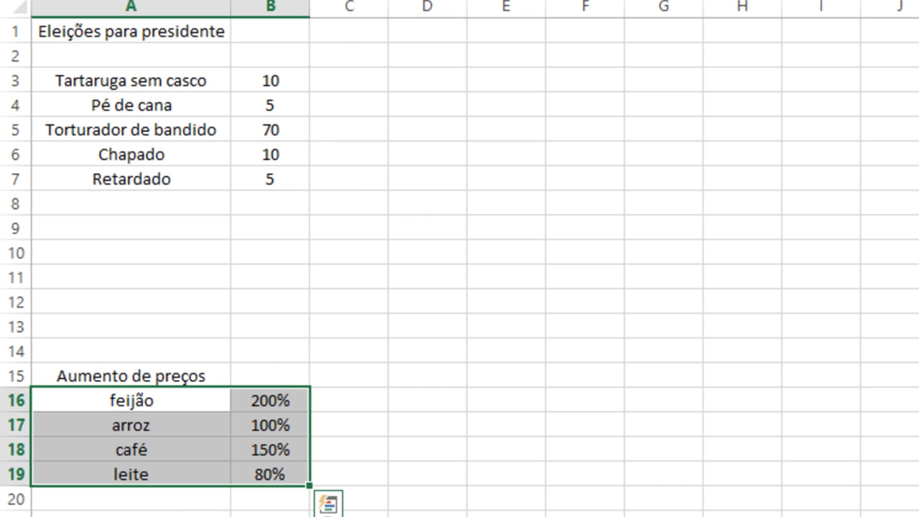
left_click(133, 376)
left_click(151, 407)
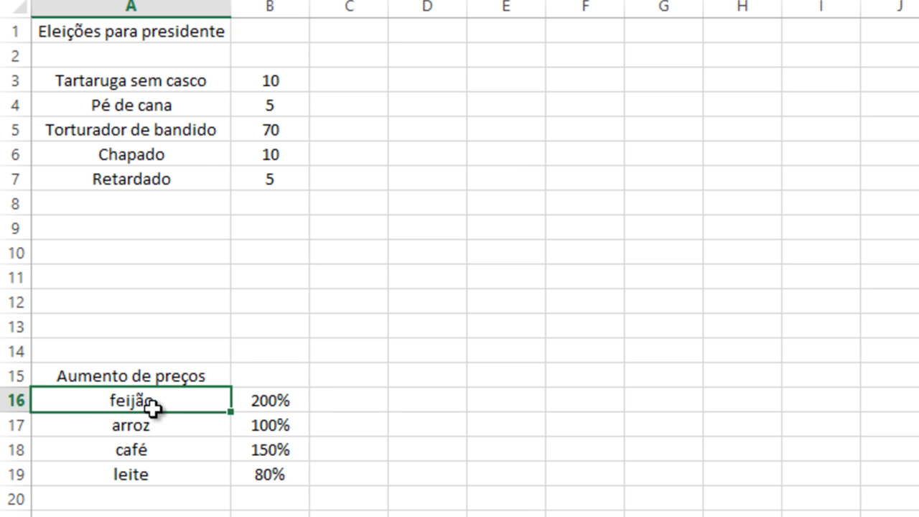
mouse_move(186, 84)
left_mouse_down()
mouse_move(279, 161)
mouse_move(277, 178)
left_mouse_up()
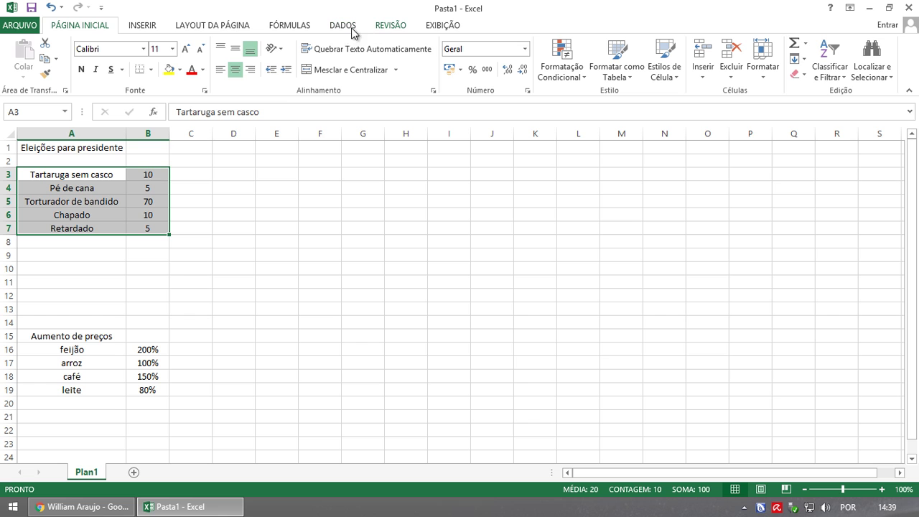
- Insert a Barras Agrupadas (clustered bar) chart of the votes from the Todos os Gráficos chooser
left_click(142, 25)
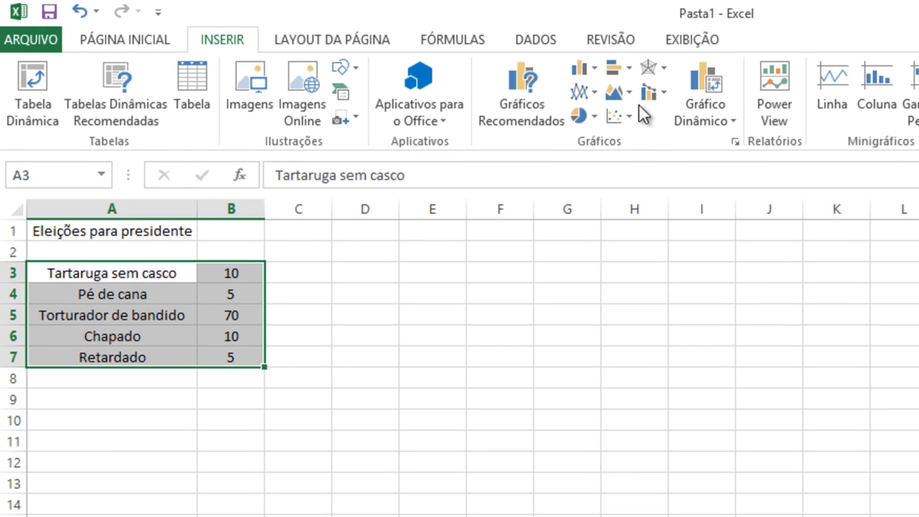
left_click(737, 144)
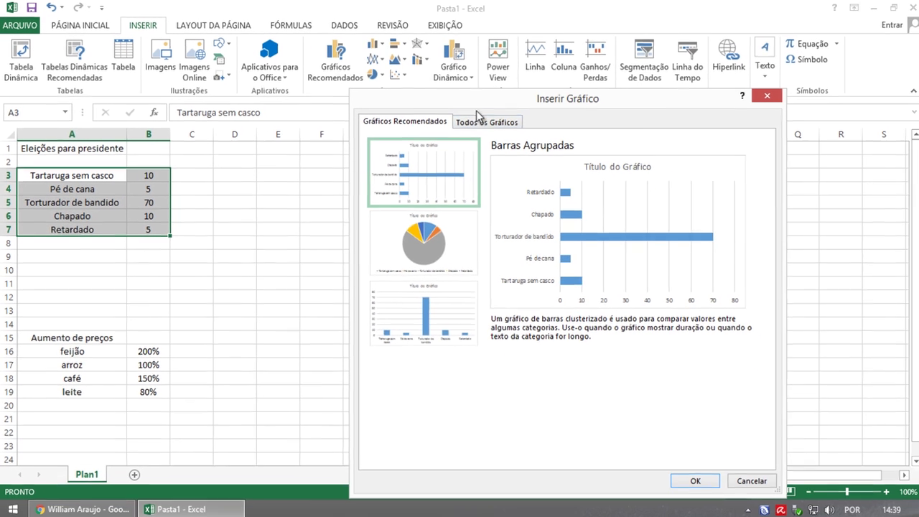
left_click(479, 121)
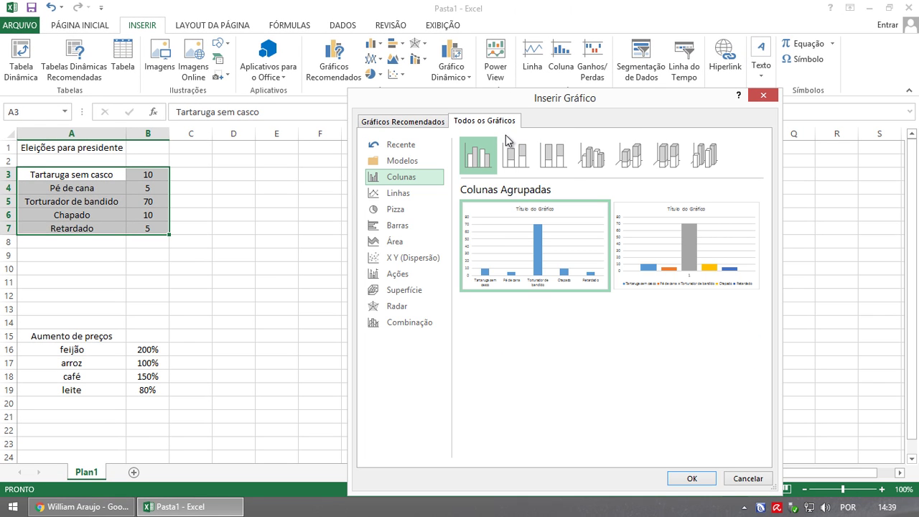
left_click(398, 226)
left_click(398, 306)
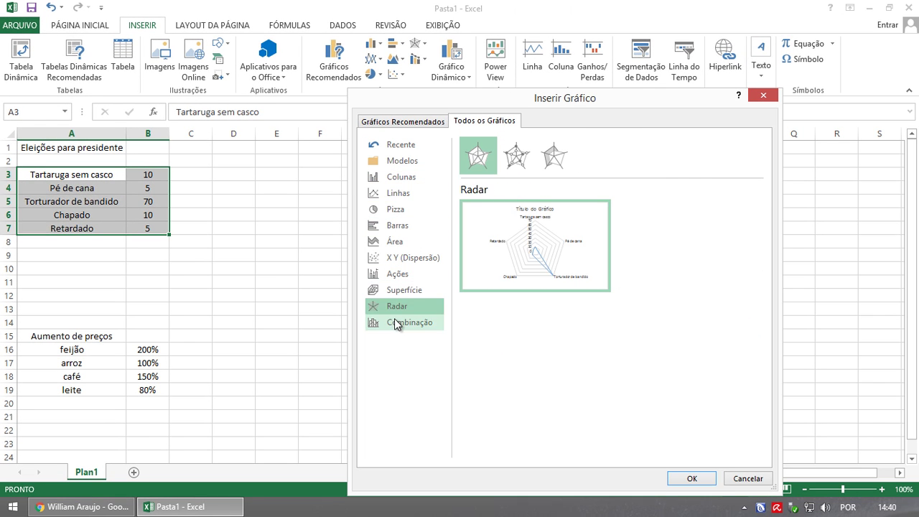
left_click(397, 323)
left_click(401, 290)
left_click(394, 241)
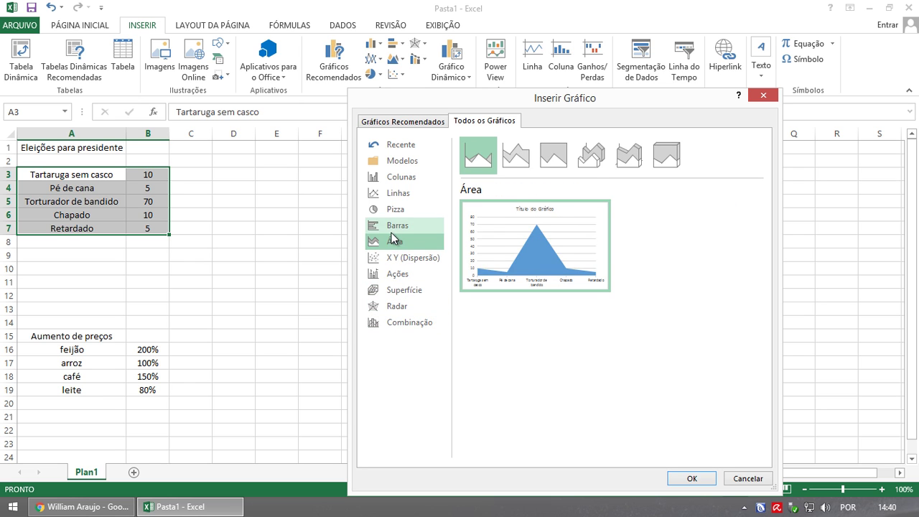
left_click(391, 232)
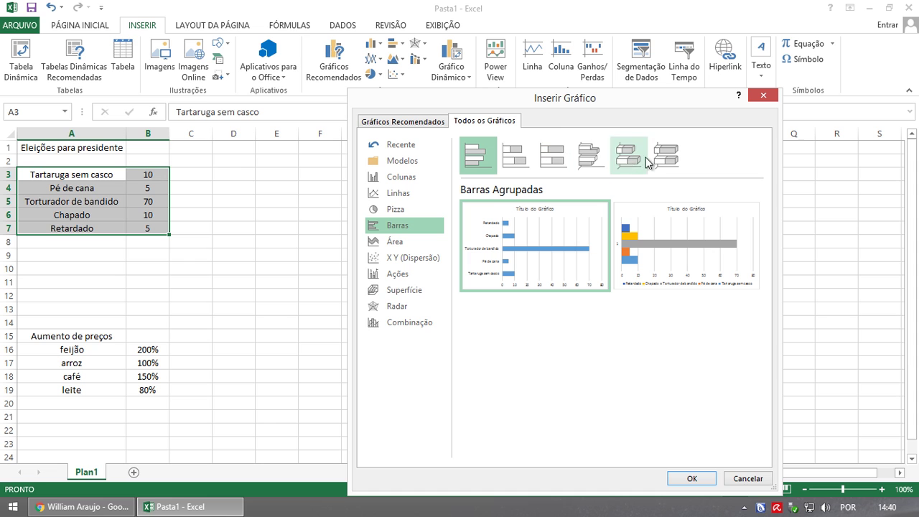
left_click(691, 478)
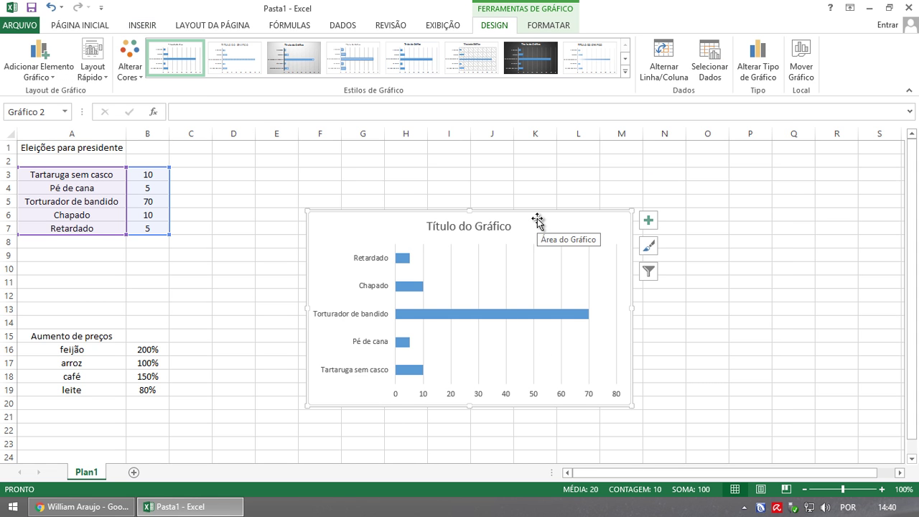
- Place the vote bar chart in columns D–K beside the election table
mouse_move(536, 214)
left_mouse_down()
mouse_move(433, 153)
mouse_move(402, 164)
left_mouse_up()
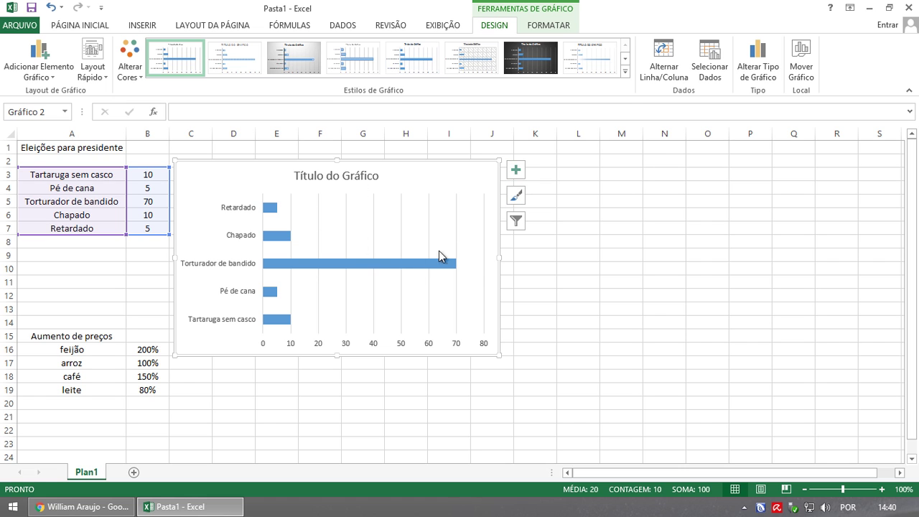
left_click(515, 170)
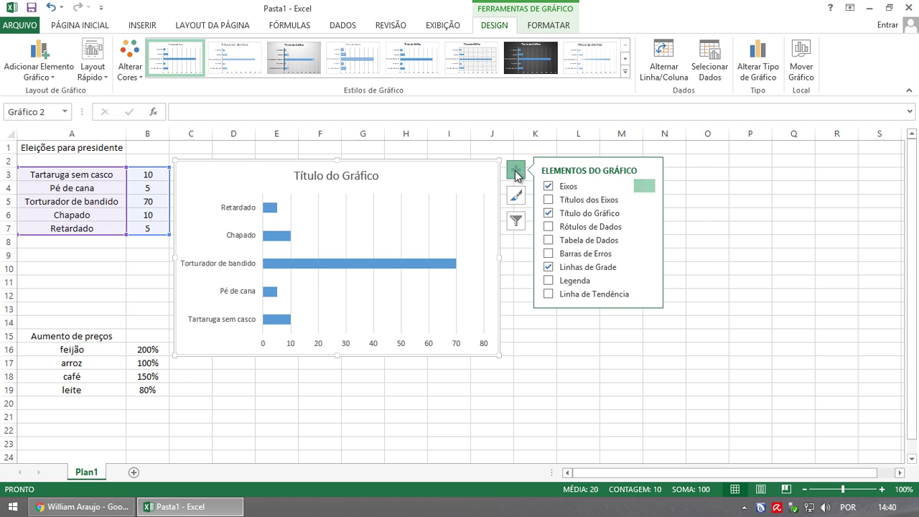
- Retitle the chart 'fdfdsfsdfsdfsdf' and bring up Formatar Eixo for the candidate axis
left_click(550, 187)
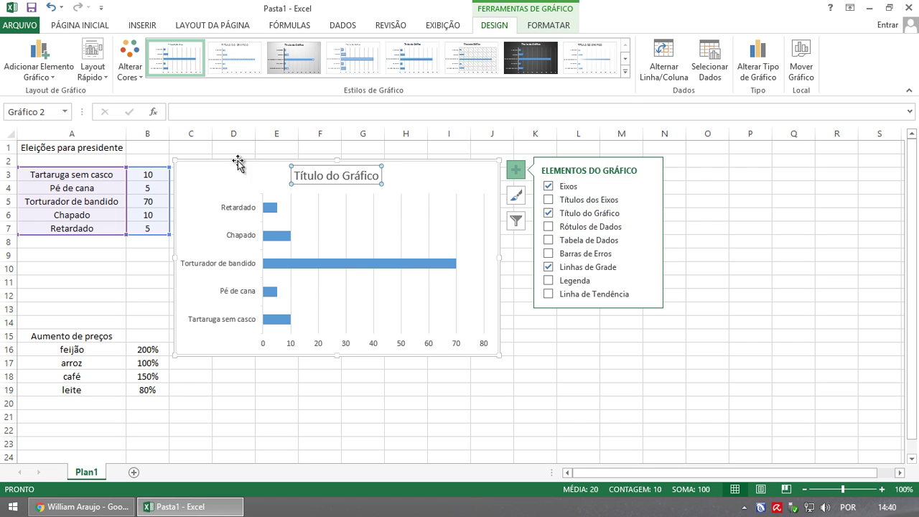
left_click(548, 214)
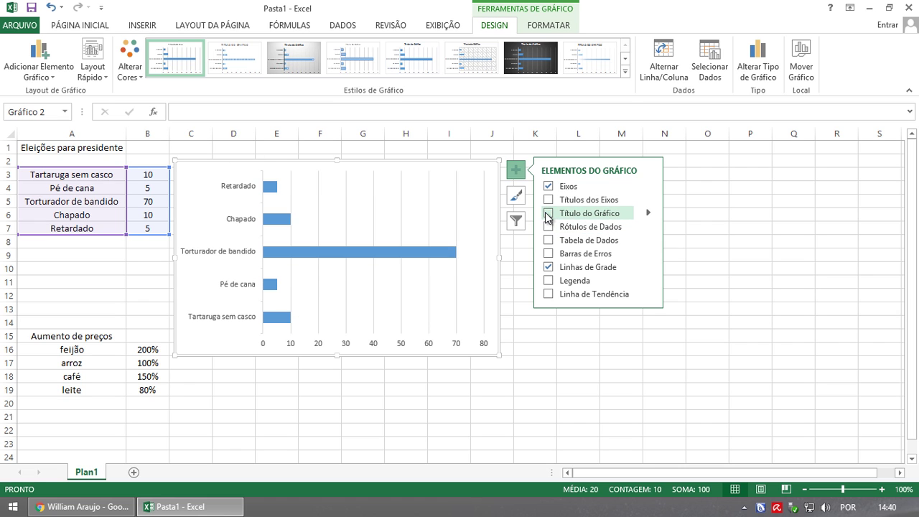
left_click(548, 213)
left_click(361, 176)
left_click(361, 176)
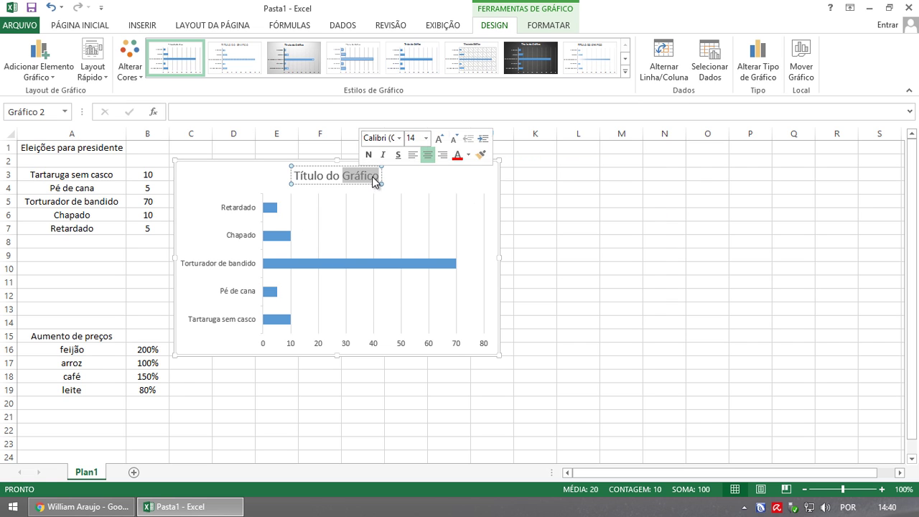
left_click_drag(379, 176, 273, 180)
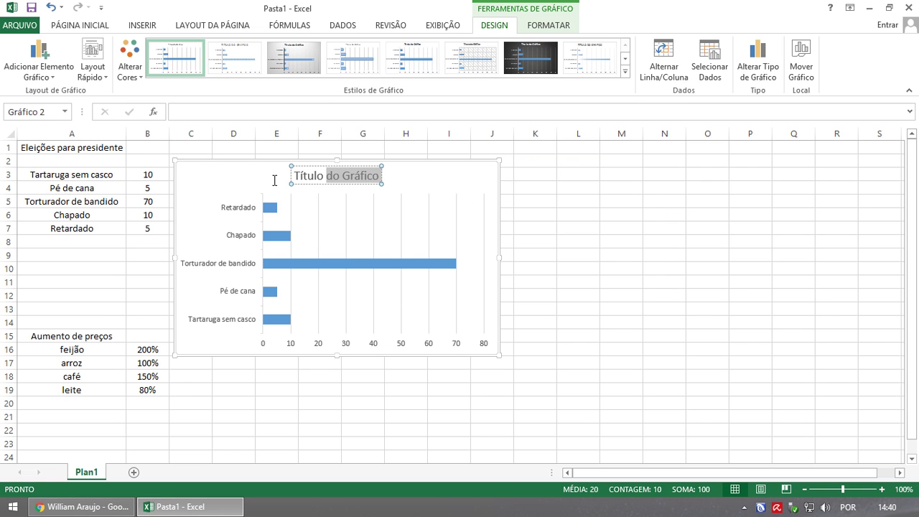
type("fdfdsfsdfsdfsdf")
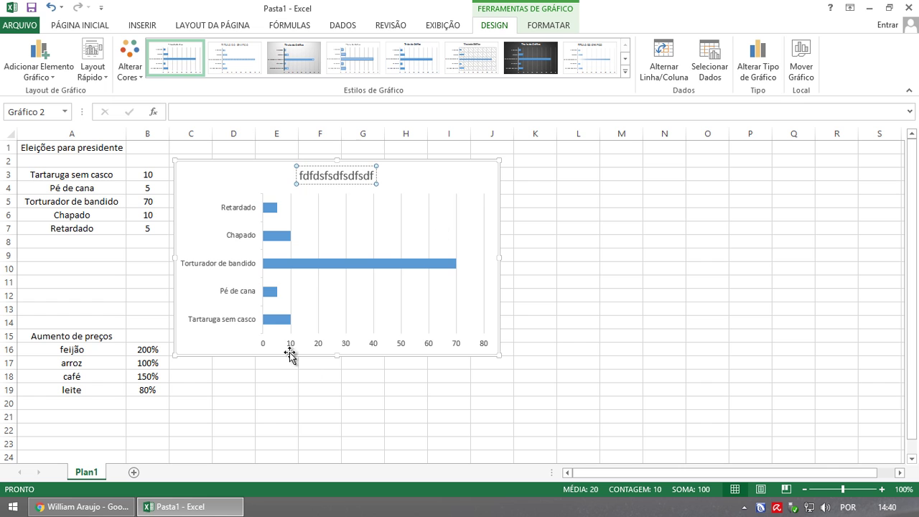
double_click(213, 324)
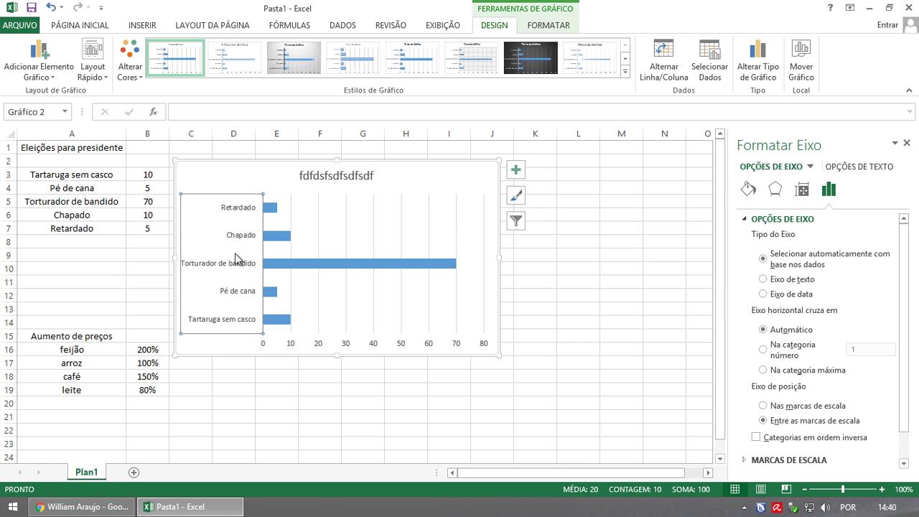
- Change cell A6 from 'Chapado' to 'Chapadão' so the chart's axis label follows
left_click(67, 251)
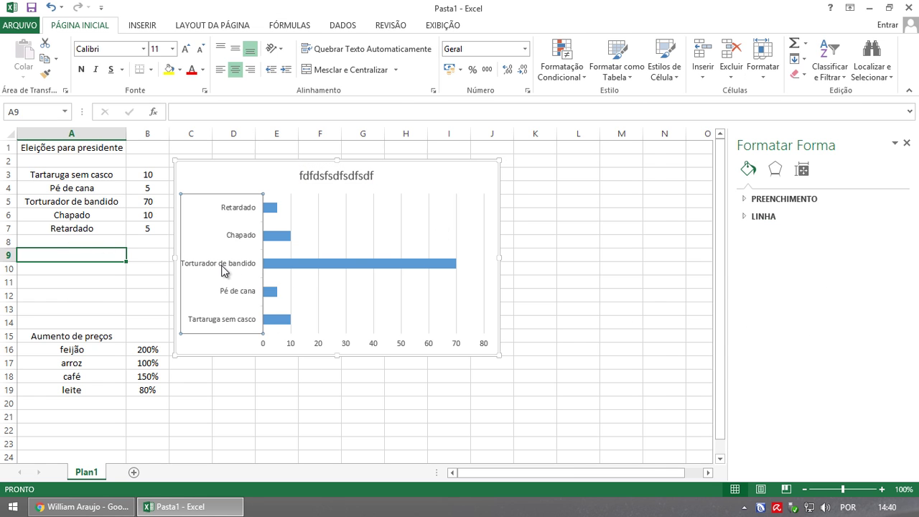
left_click(244, 235)
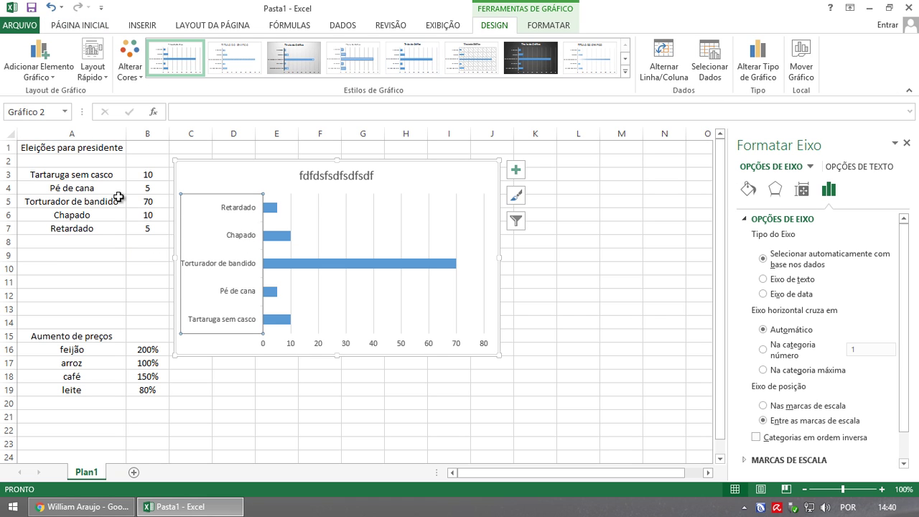
left_click(61, 213)
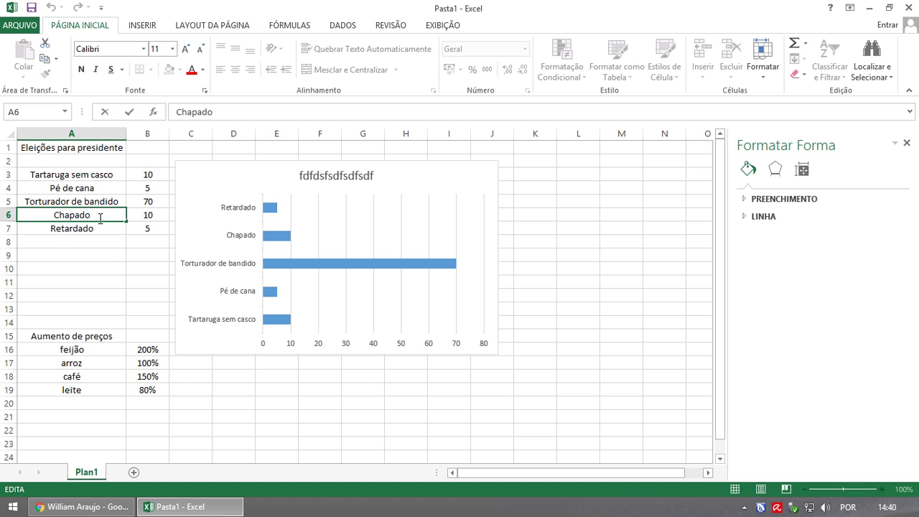
key("BackSpace")
type("ã")
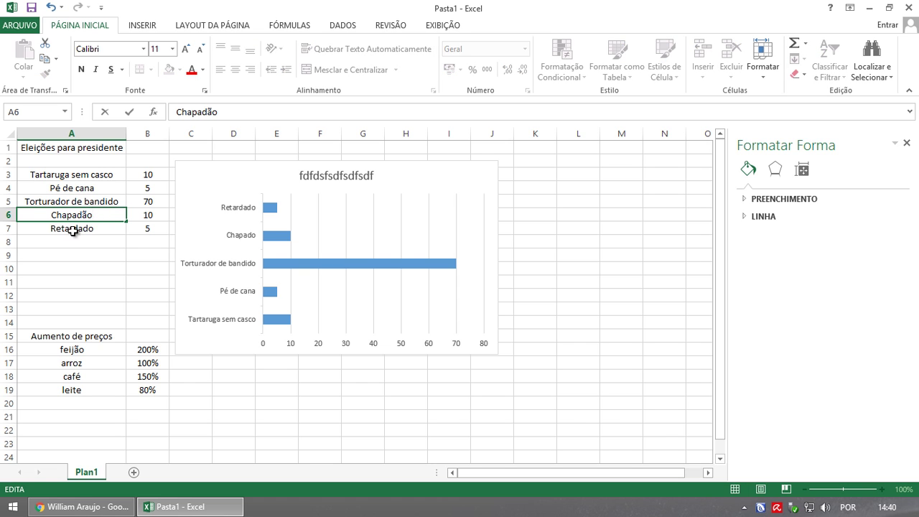
left_click(74, 230)
left_click(503, 181)
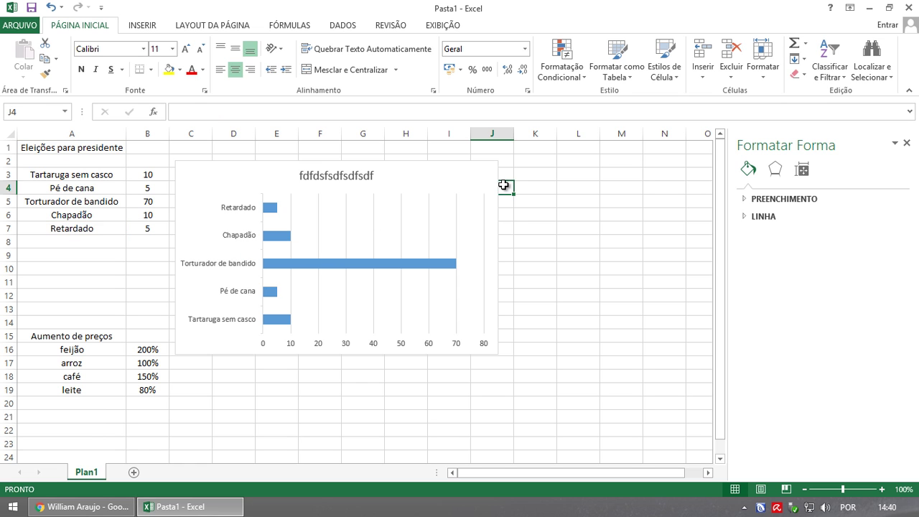
- Turn off Linhas de Grade and Tabela de Dados on the vote chart
left_click(515, 173)
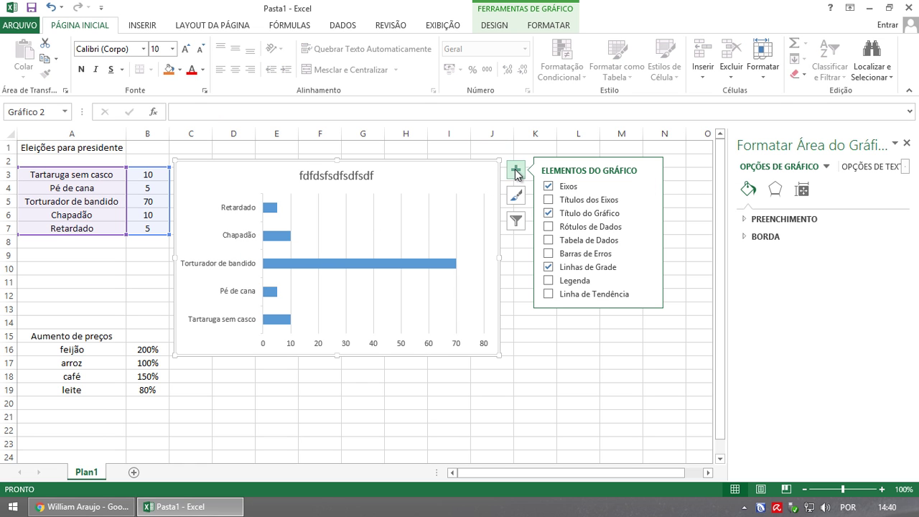
left_click(550, 267)
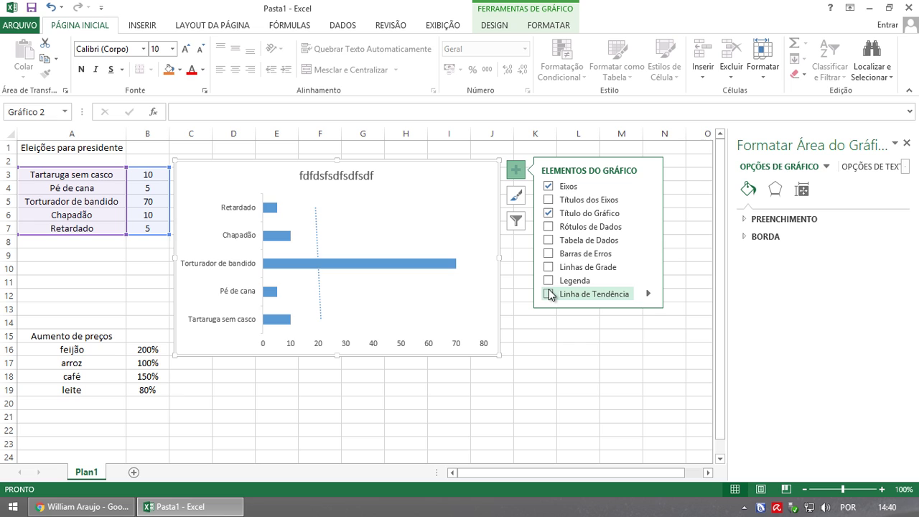
left_click(549, 268)
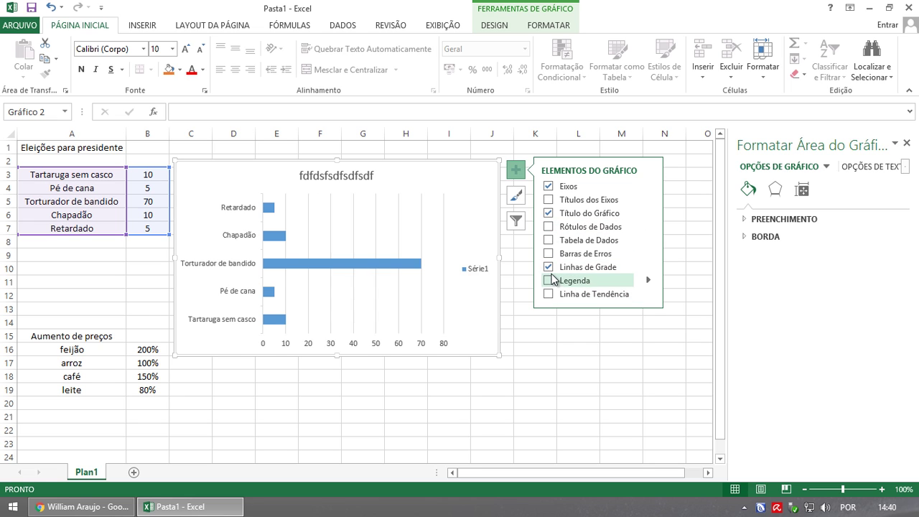
left_click(550, 268)
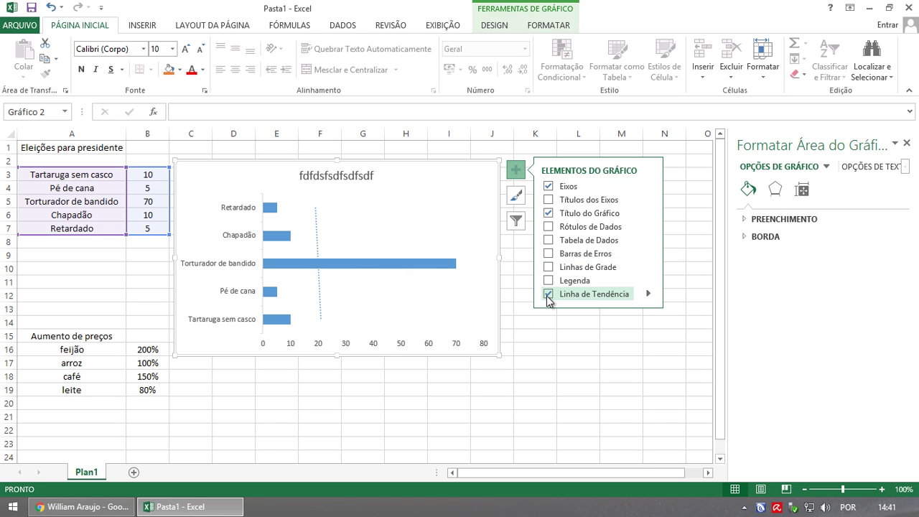
left_click(551, 244)
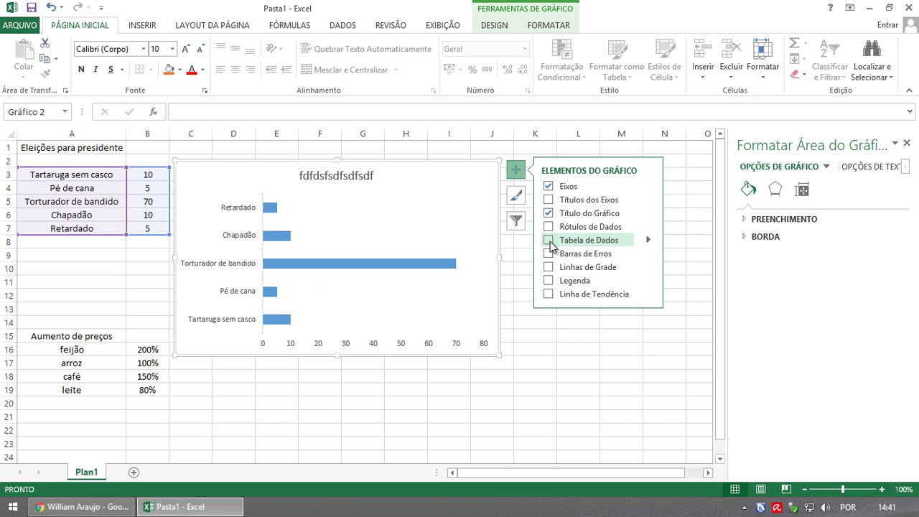
left_click(518, 197)
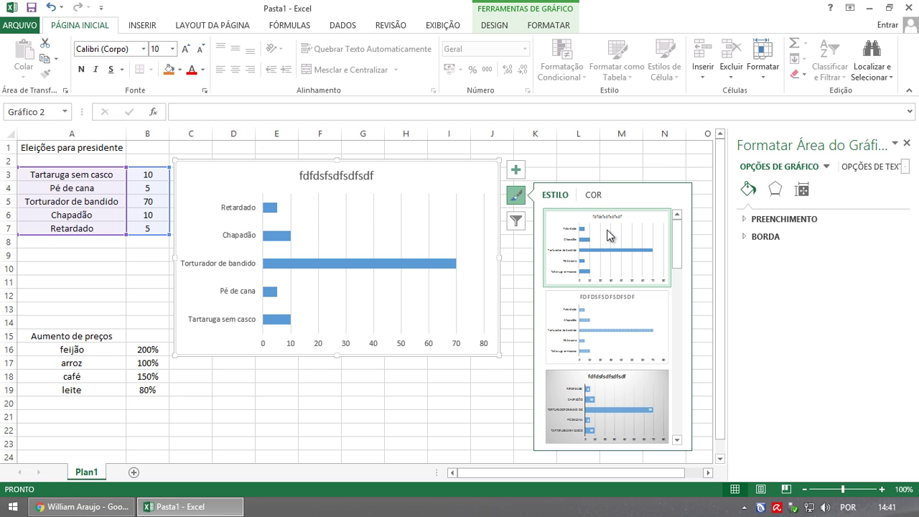
- Apply the dark charcoal style with outlined, value-labelled bars to the vote chart
left_click_drag(678, 248, 683, 431)
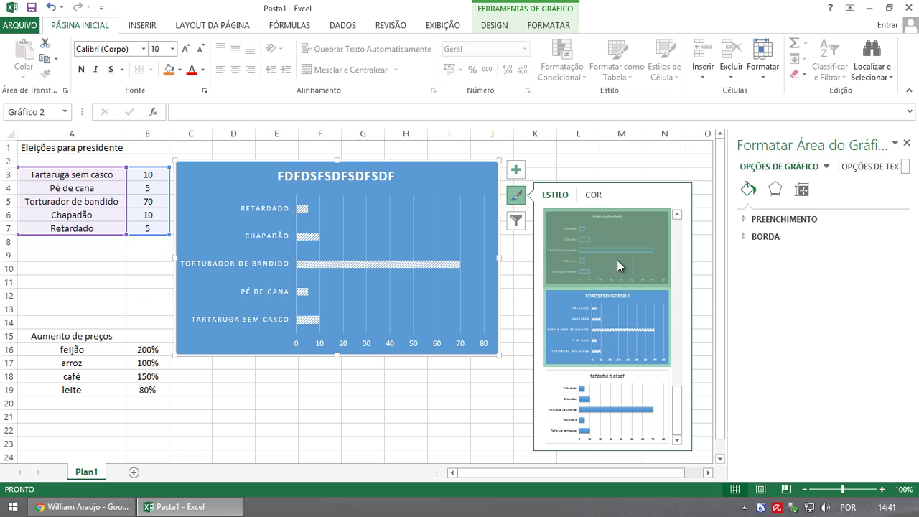
scroll(618, 273, "up", 5)
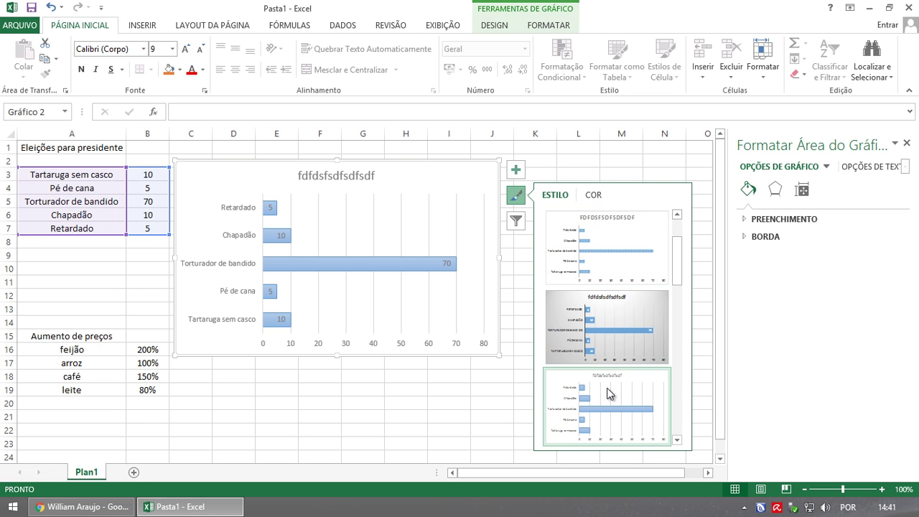
scroll(609, 366, "up", 1)
scroll(608, 326, "down", 2)
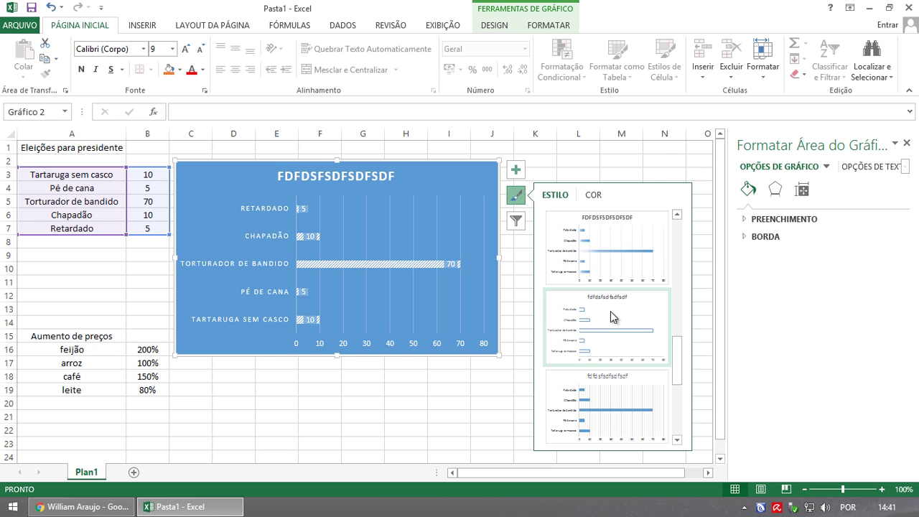
scroll(611, 311, "down", 2)
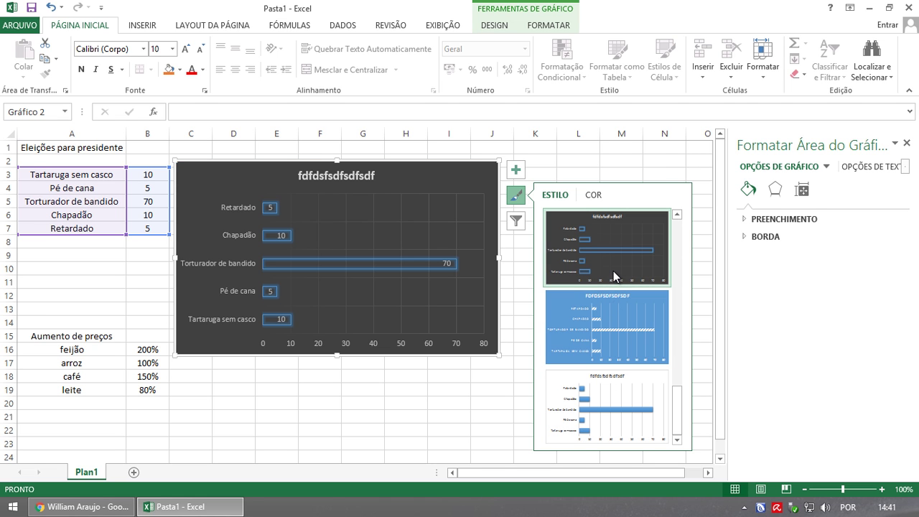
left_click(613, 271)
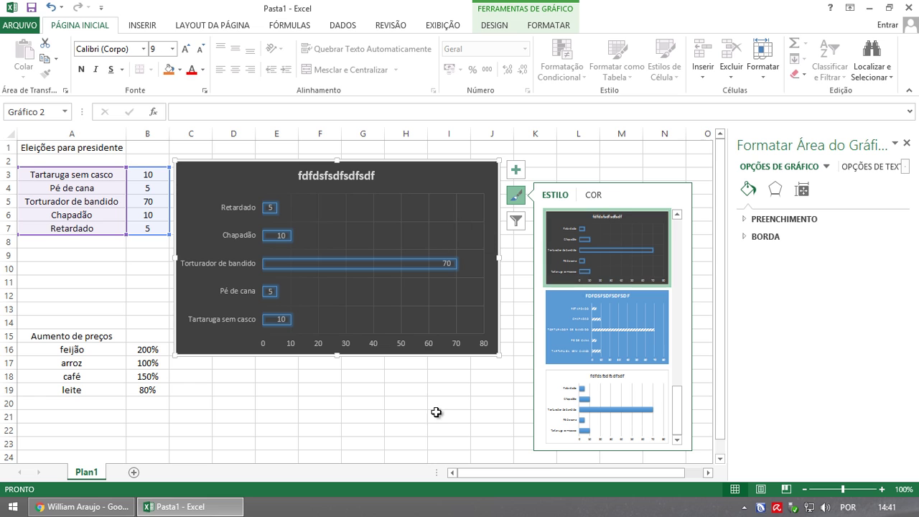
left_click(128, 278)
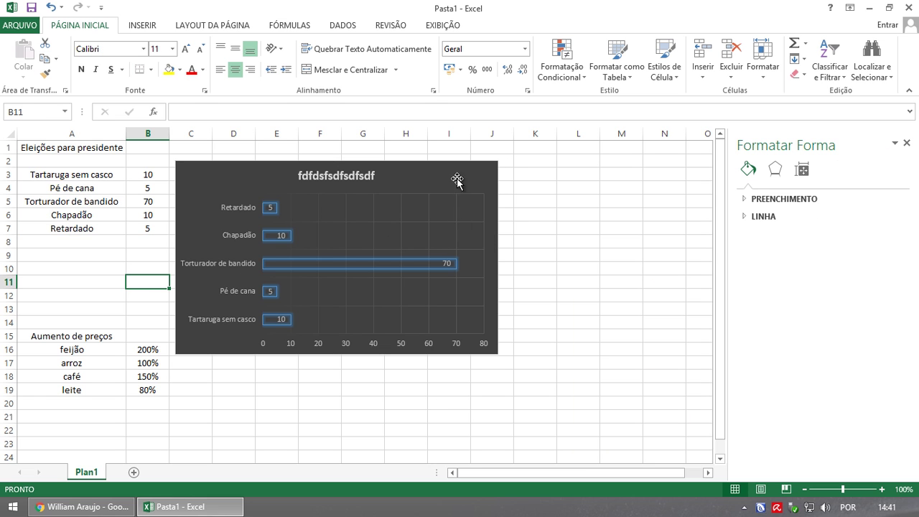
- Delete the vote bar chart and select the price-increase data A16:B19
left_click(498, 177)
key("Delete")
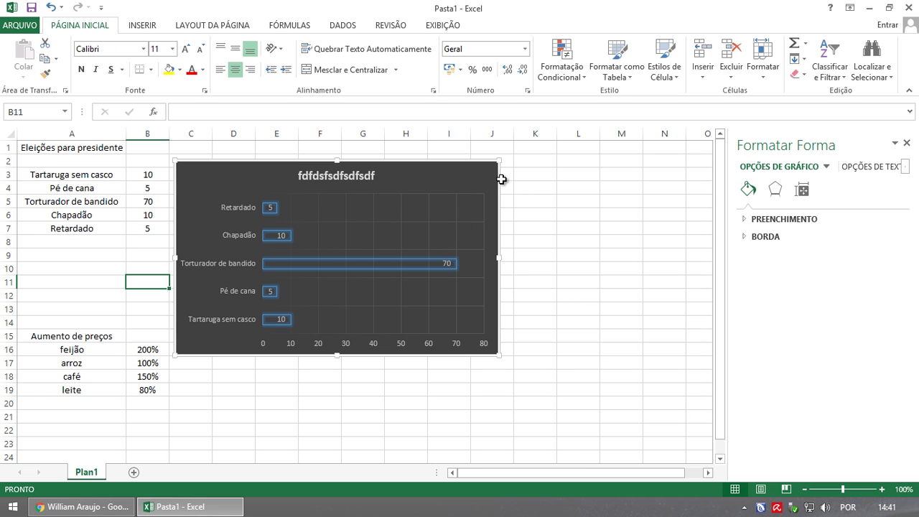
left_click_drag(44, 350, 151, 390)
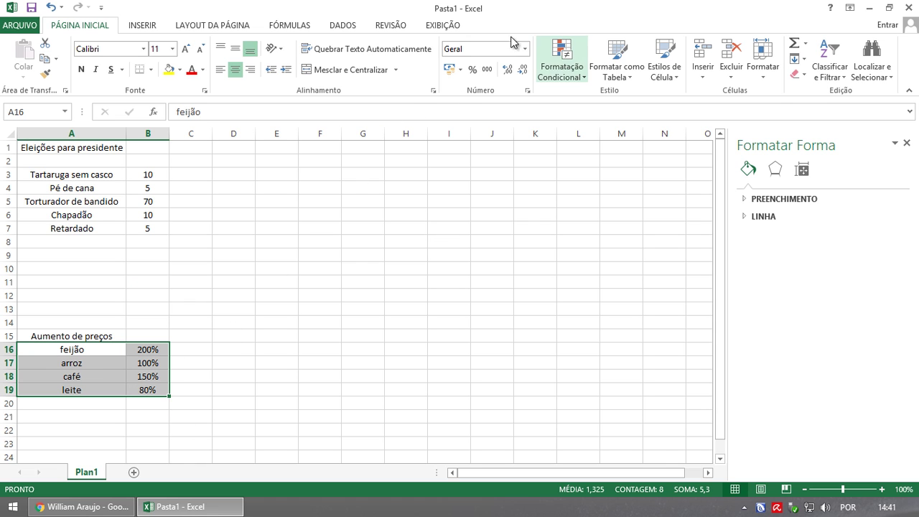
left_click(144, 27)
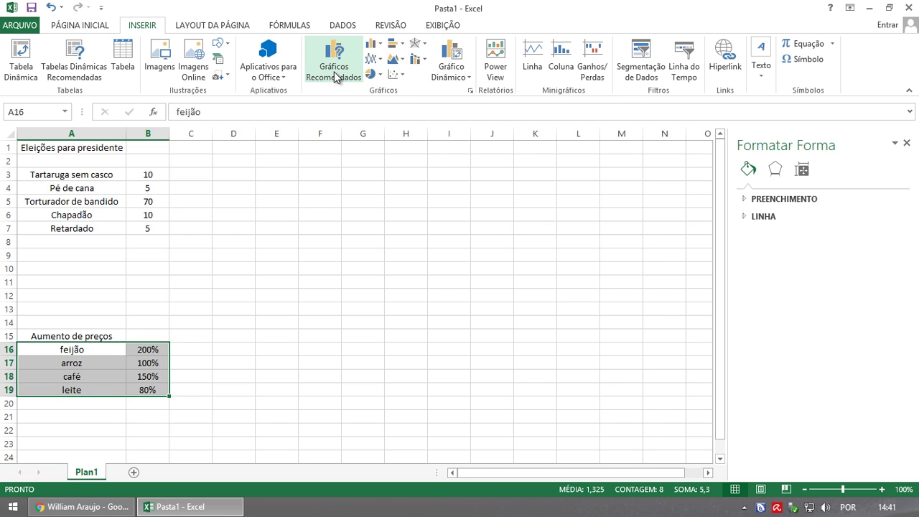
- Insert a 3D Pizza chart of A16:B19, keeping its title and turning off Legenda
left_click(372, 74)
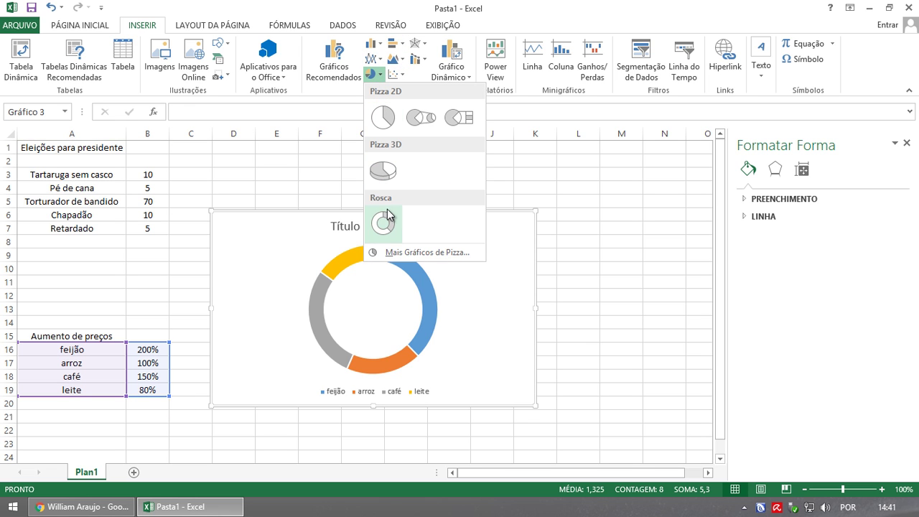
left_click(382, 174)
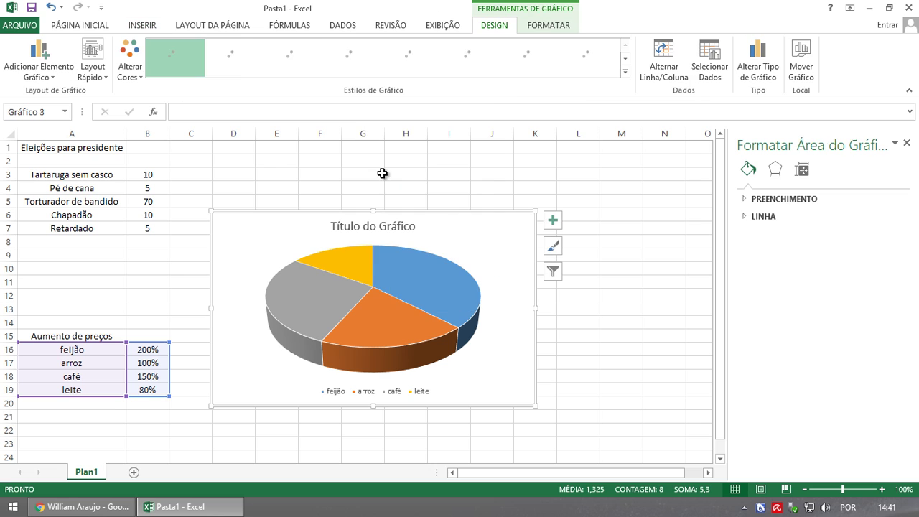
left_click(552, 224)
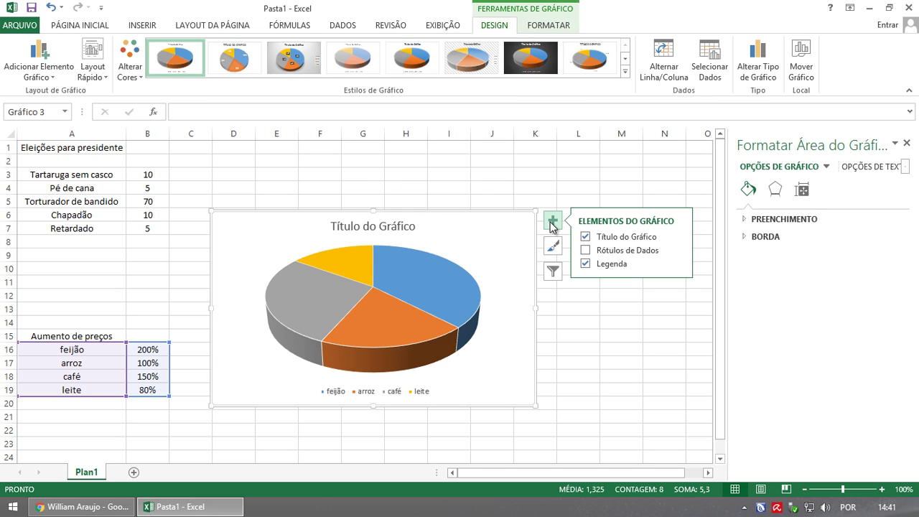
left_click(592, 237)
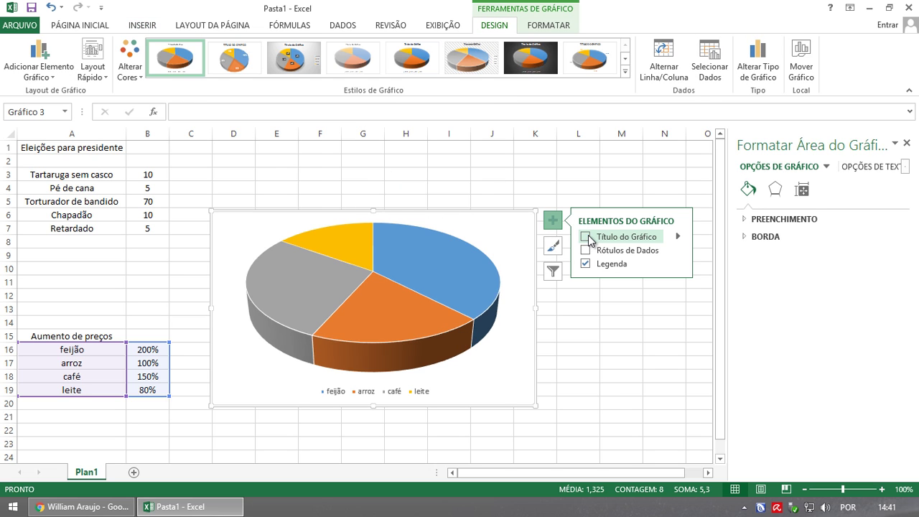
left_click(592, 237)
left_click(586, 263)
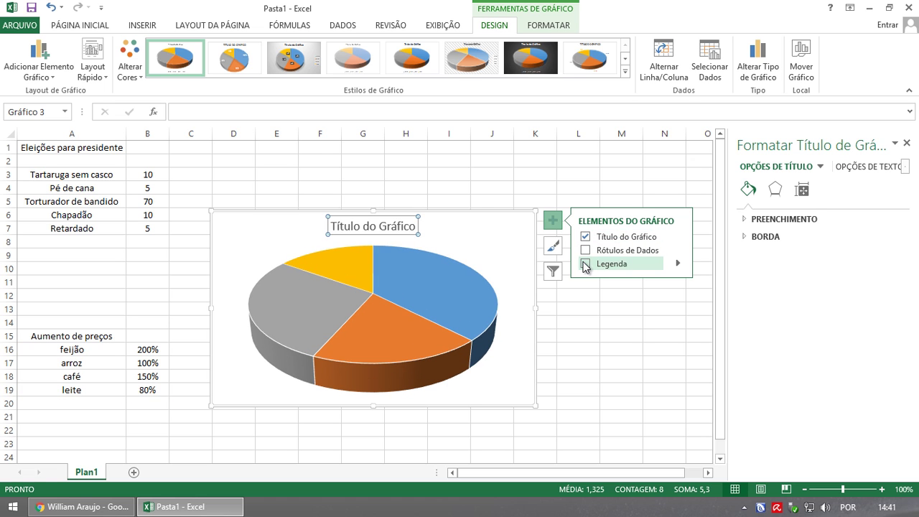
left_click(585, 264)
left_click(585, 264)
- Apply the pie style with an uppercase title and item names labelled on each slice
left_click(553, 246)
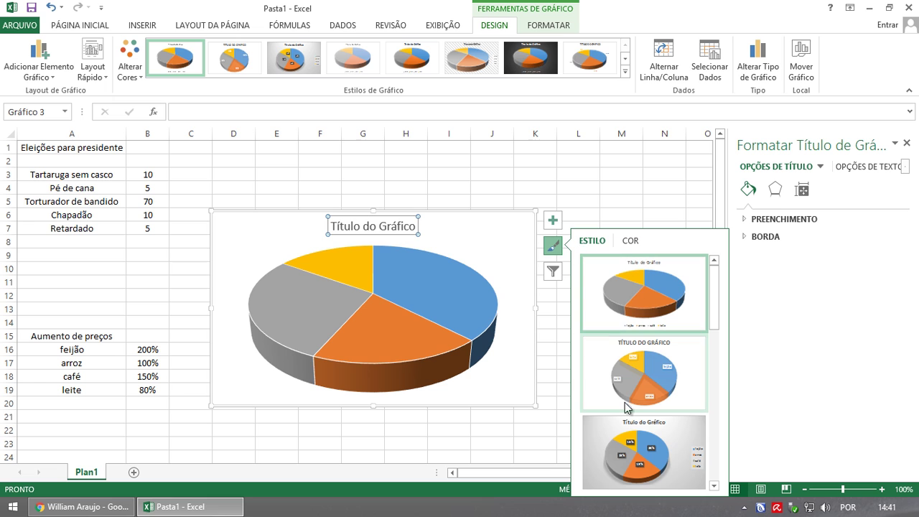
scroll(668, 352, "down", 5)
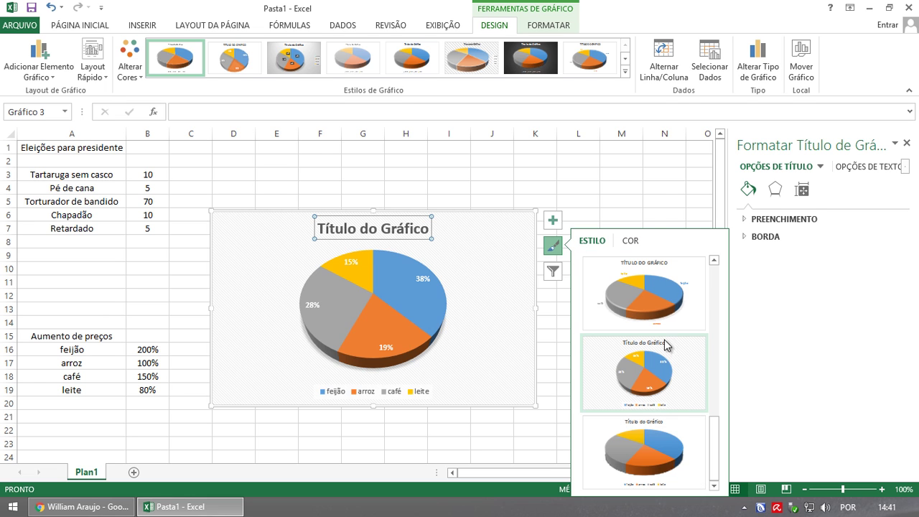
left_click(653, 320)
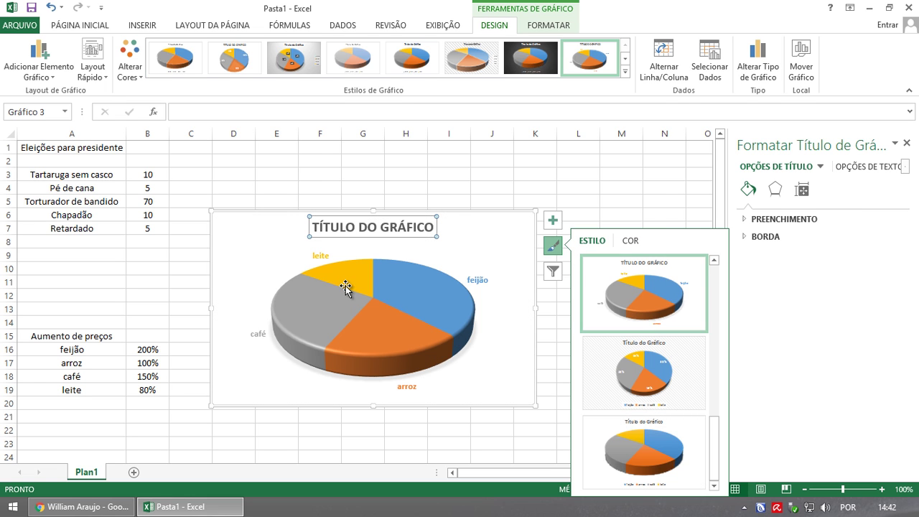
left_click(406, 288)
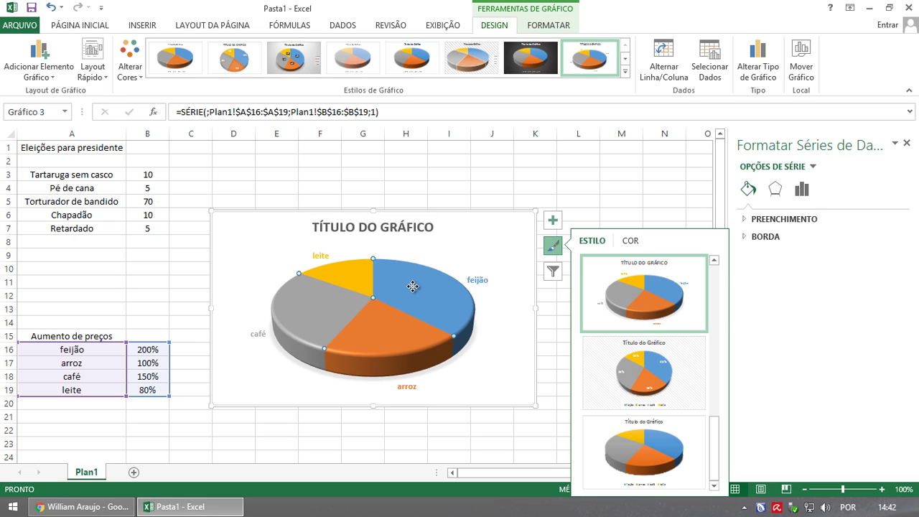
- Pull the feijão, arroz, café and leite slices outward from the 3D pie
left_click(425, 285)
left_click_drag(426, 286, 427, 286)
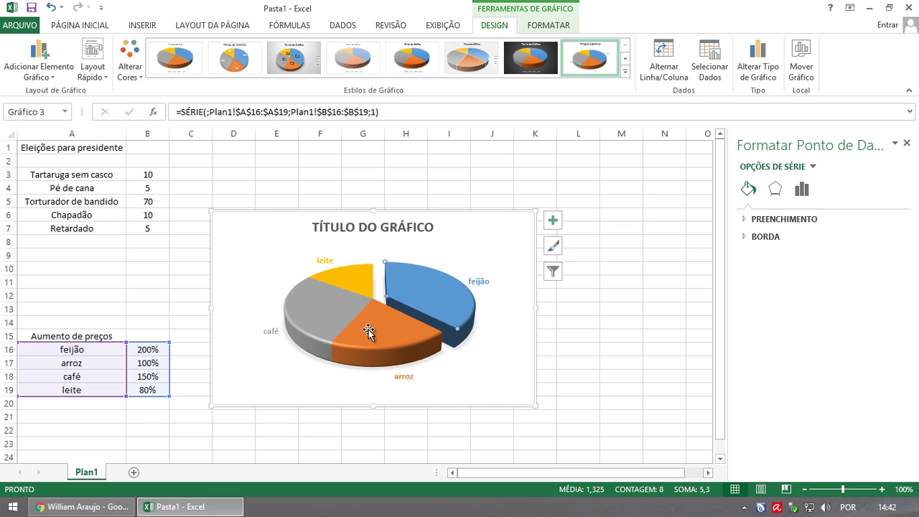
left_click_drag(368, 332, 347, 338)
left_click_drag(308, 327, 302, 327)
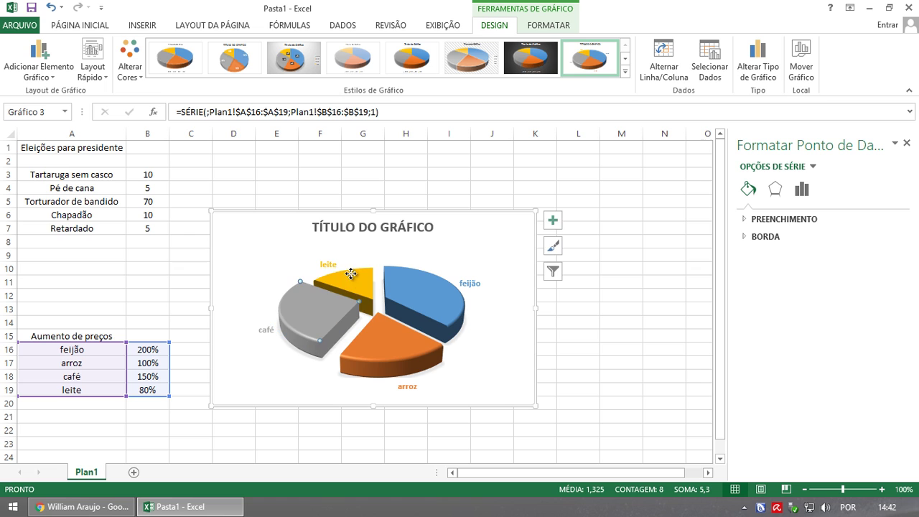
left_click_drag(345, 266, 359, 263)
mouse_move(390, 304)
left_mouse_down()
mouse_move(413, 296)
mouse_move(406, 304)
left_mouse_up()
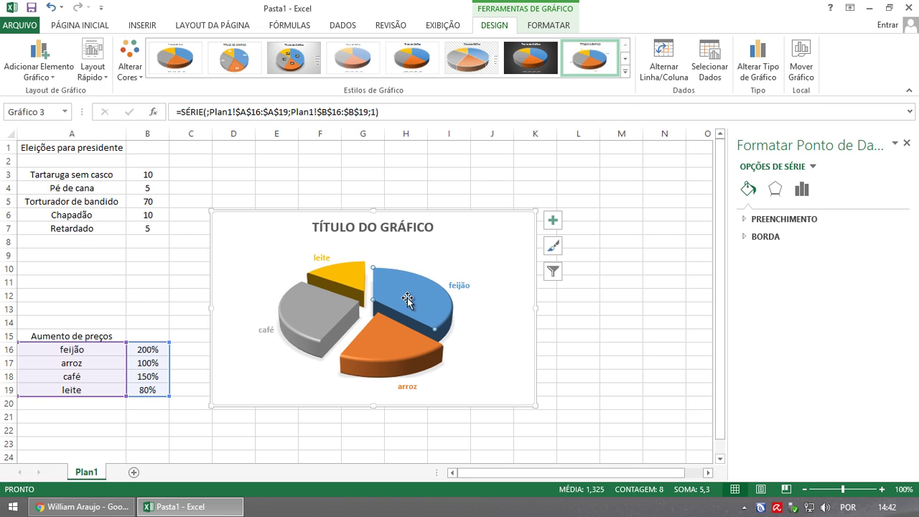
- Push the arroz and café slices back so all four slices join again
left_click(395, 348)
left_click_drag(388, 350, 387, 337)
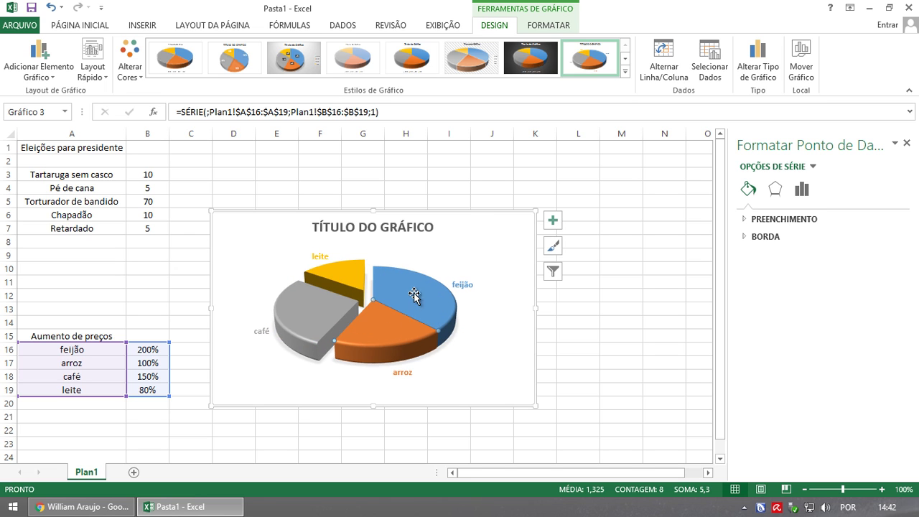
left_click_drag(343, 316, 363, 294)
left_click(148, 364)
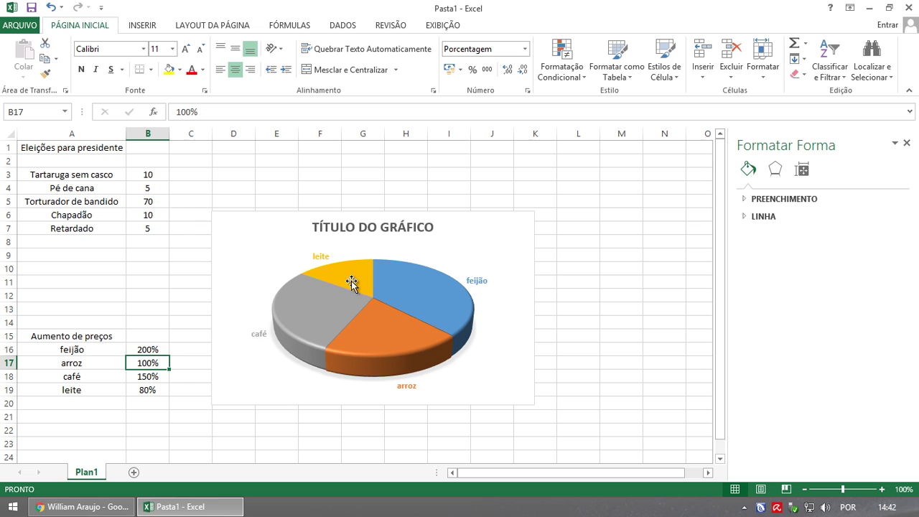
- Change feijão's value in B16 from 200% to 300% and drag the pie chart up beside the election table
double_click(144, 350)
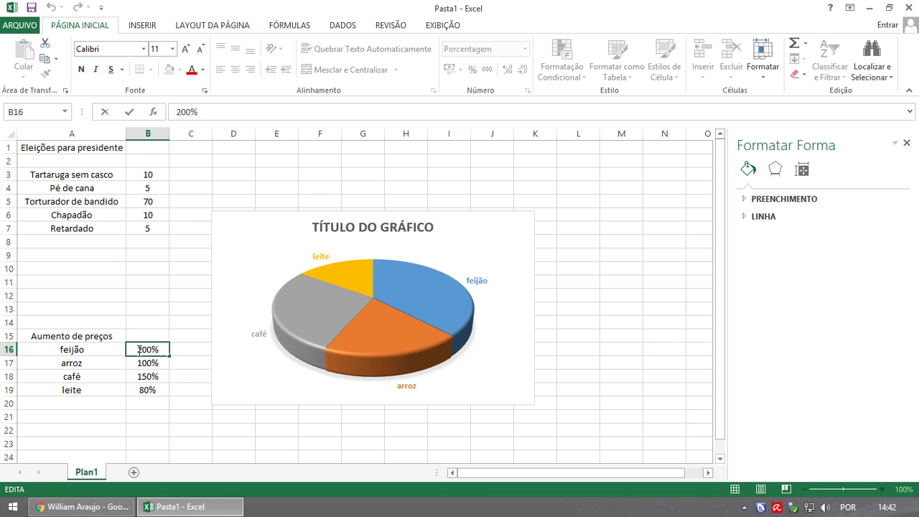
left_click_drag(139, 350, 143, 351)
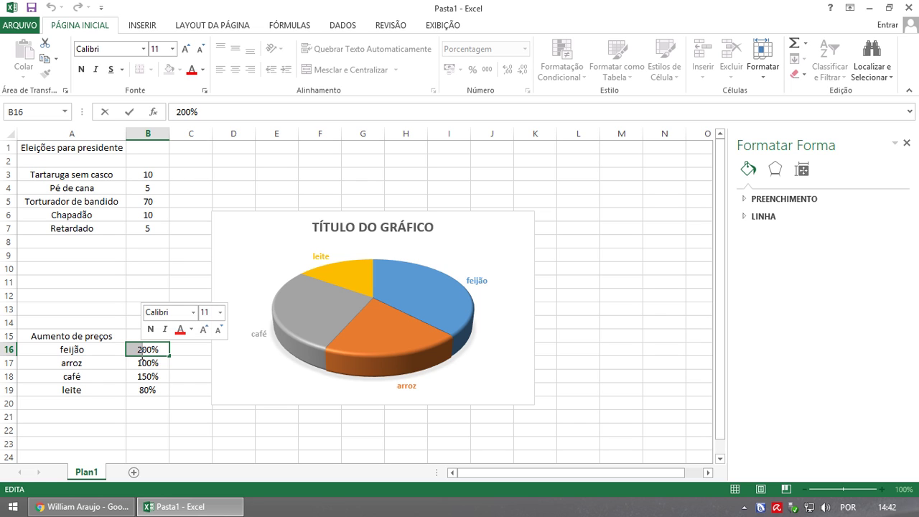
type("3")
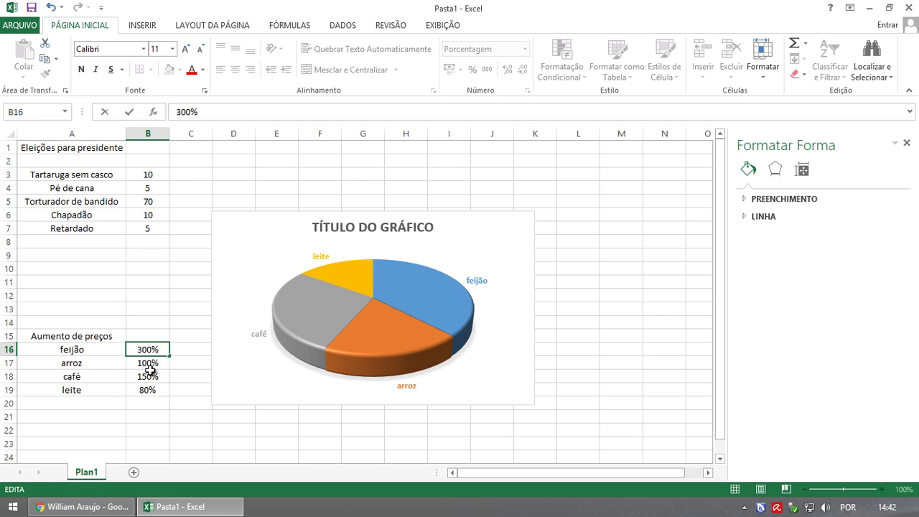
left_click(150, 375)
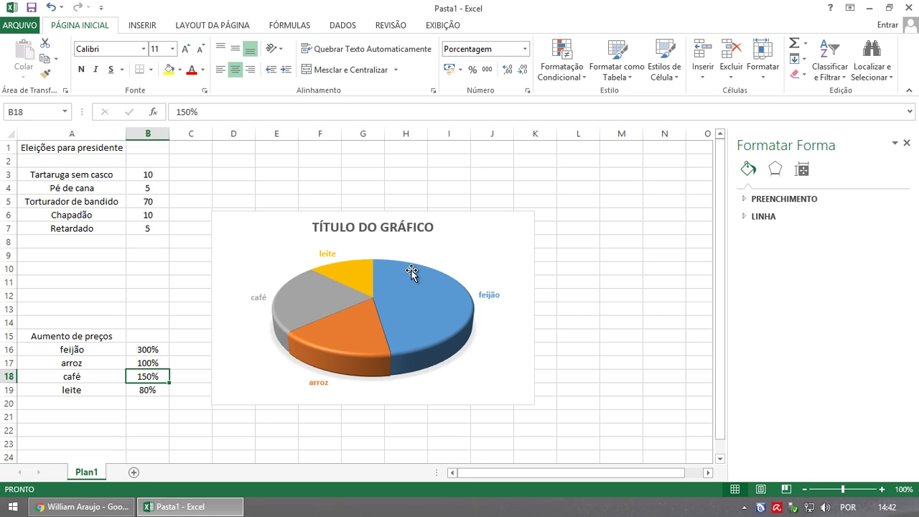
mouse_move(385, 250)
left_mouse_down()
mouse_move(345, 180)
mouse_move(345, 196)
left_mouse_up()
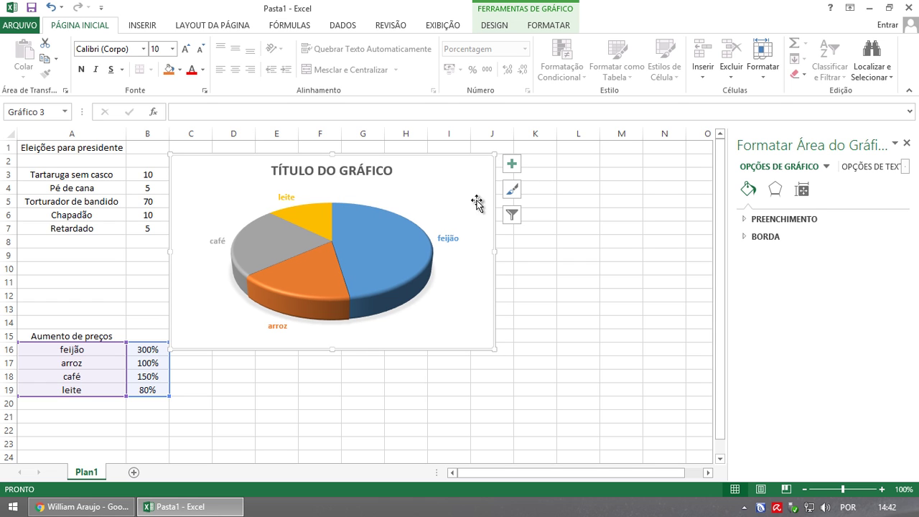
- Try exploding the pie slices apart, then undo so they stay joined
left_click(219, 366)
left_click(321, 256)
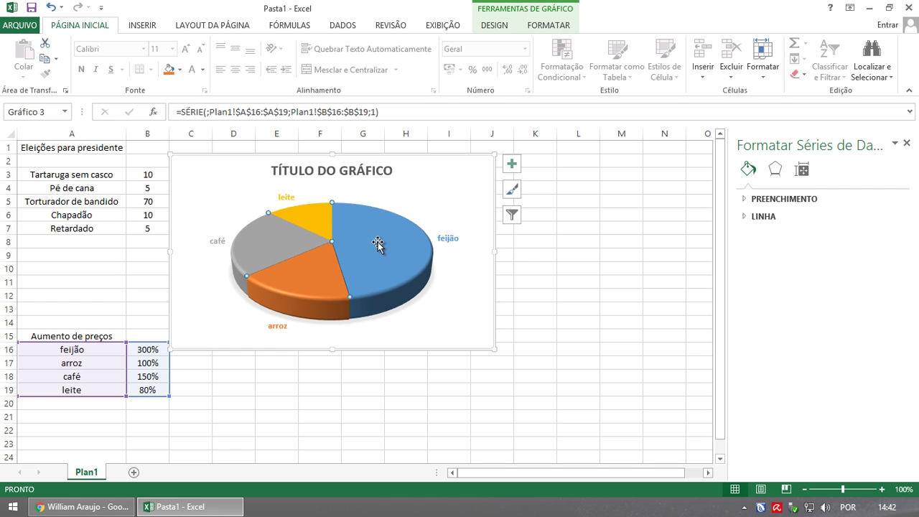
left_click_drag(379, 242, 404, 257)
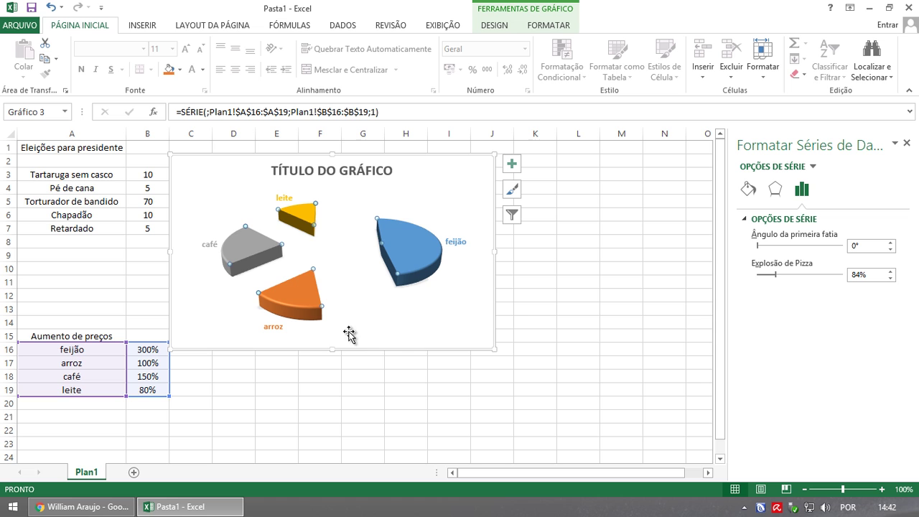
key("ctrl+z")
- Move the pie chart right to span roughly columns F to M, clearing columns C and D
left_click(309, 373)
left_click(166, 359)
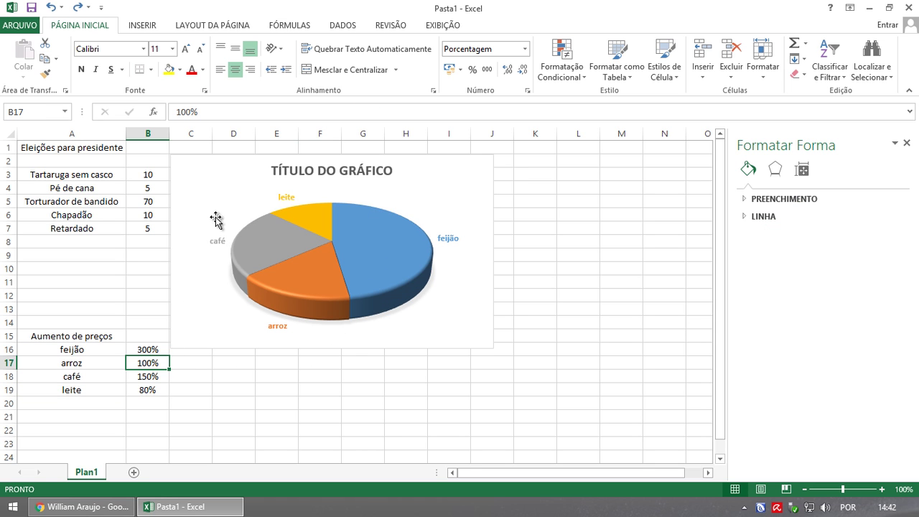
left_click_drag(168, 166, 309, 165)
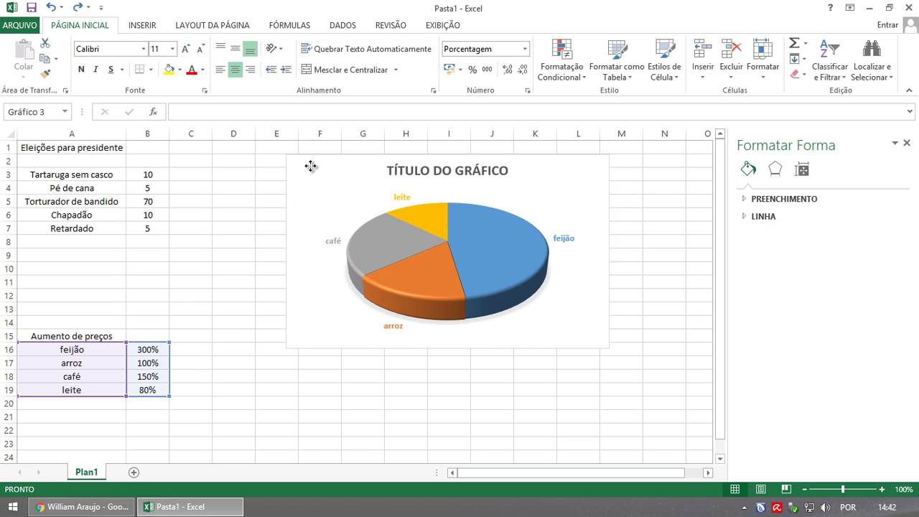
left_click(185, 351)
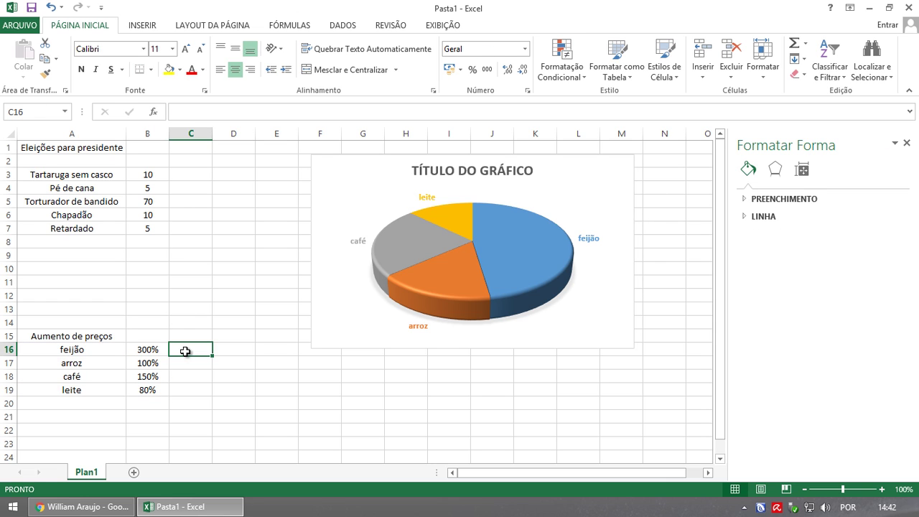
- Enter 20, 10, 2 and 60 into C16:C19, then select the price table A16:C19
type("20")
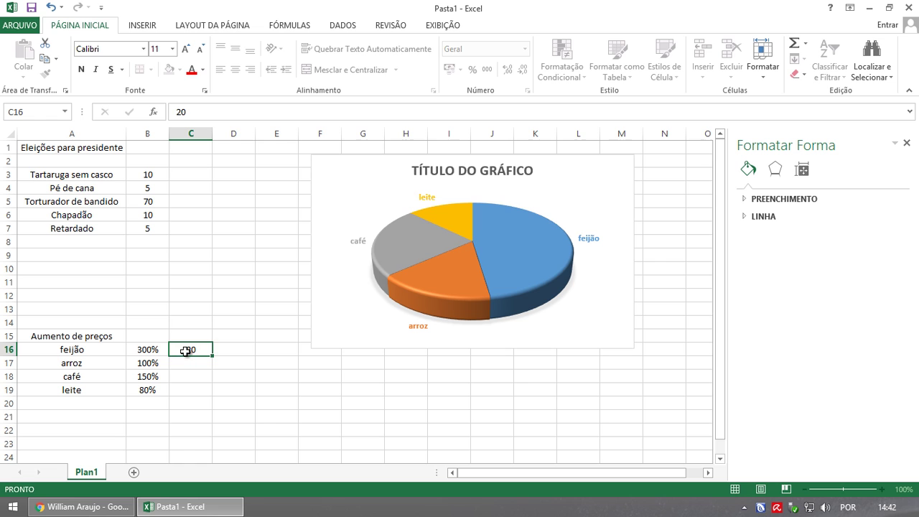
key("Return")
type("10")
key("Return")
type("2")
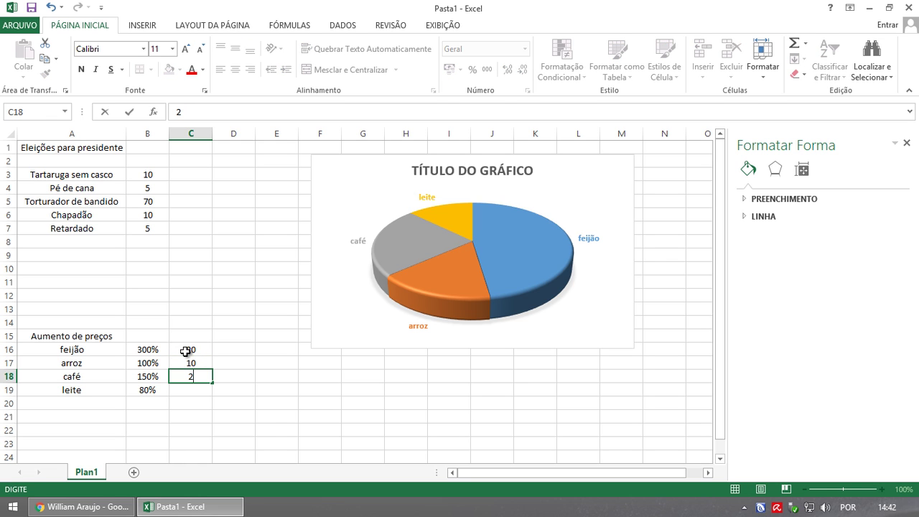
key("Return")
type("0")
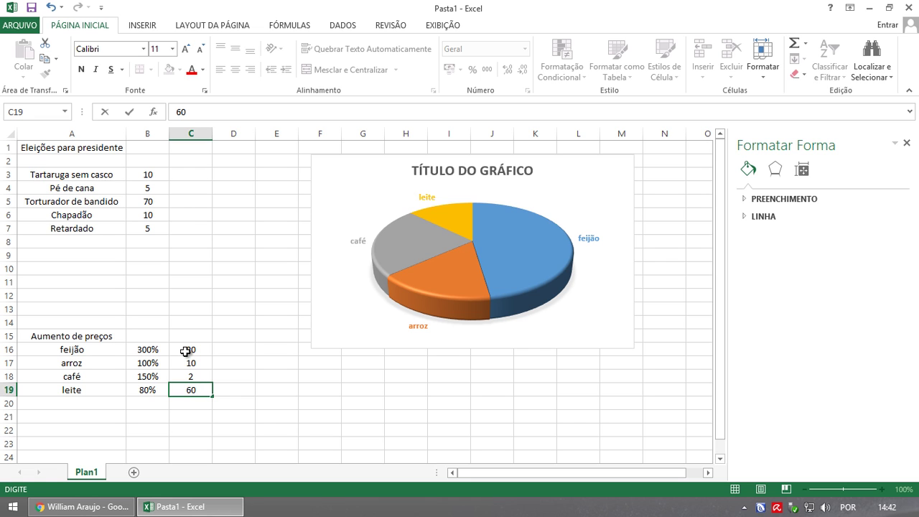
left_click_drag(72, 349, 191, 388)
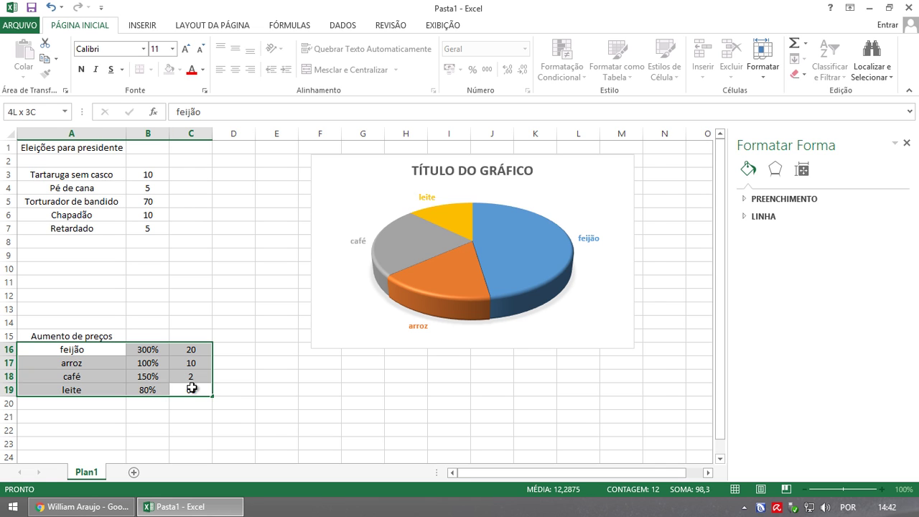
left_click(633, 183)
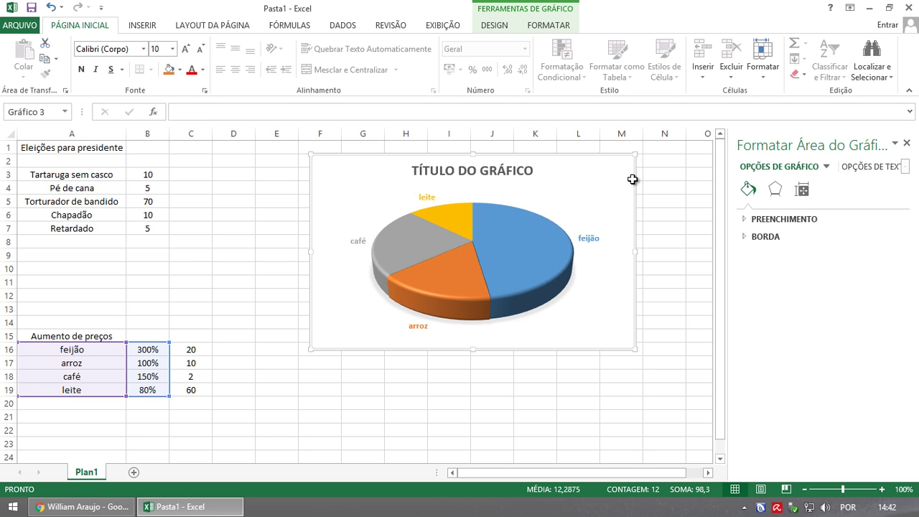
- Delete the pie and insert a Barras Agrupadas chart of A16:C19 from Gráficos Recomendados
key("Delete")
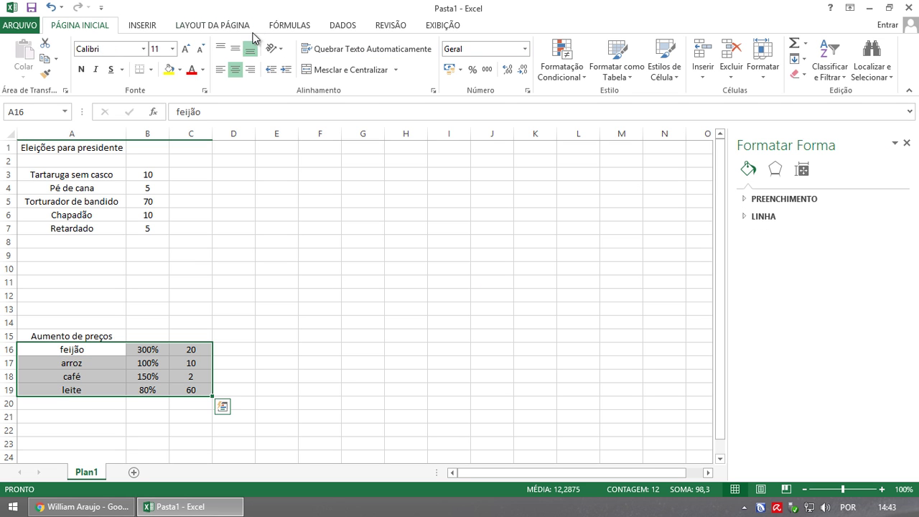
left_click(141, 26)
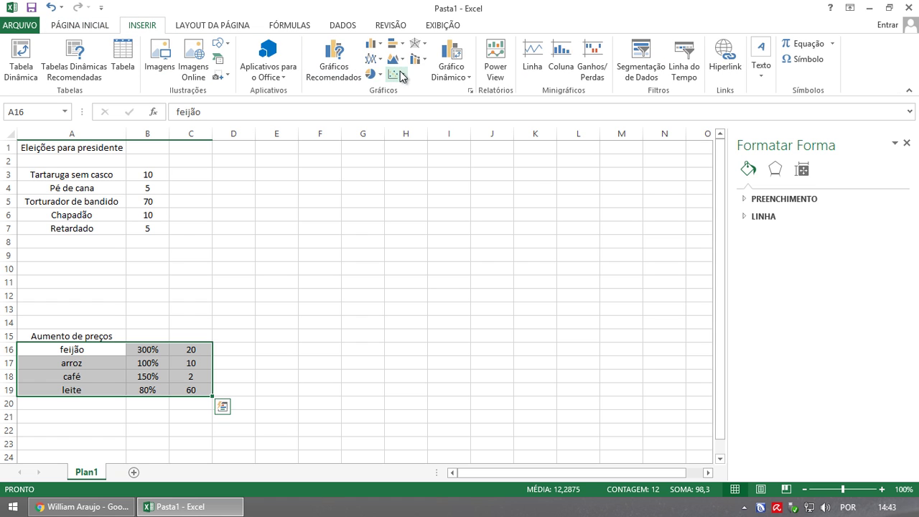
left_click(348, 74)
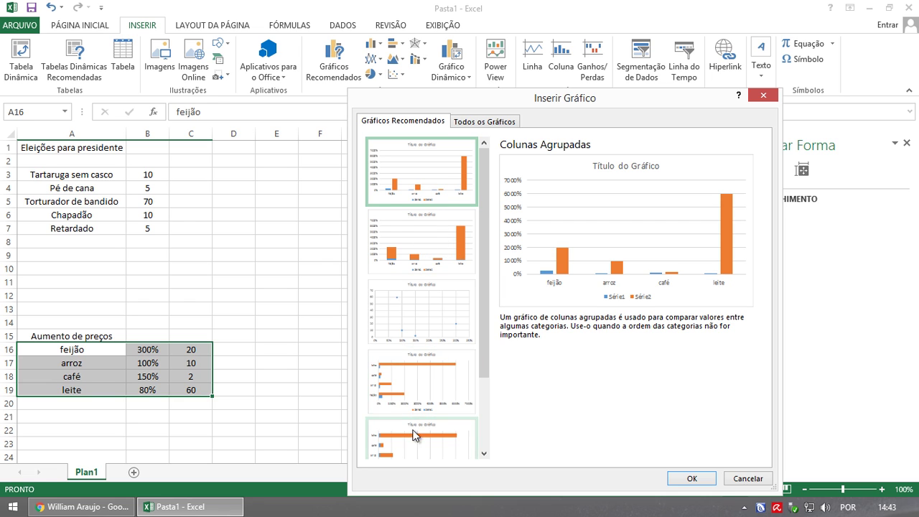
scroll(411, 435, "down", 3)
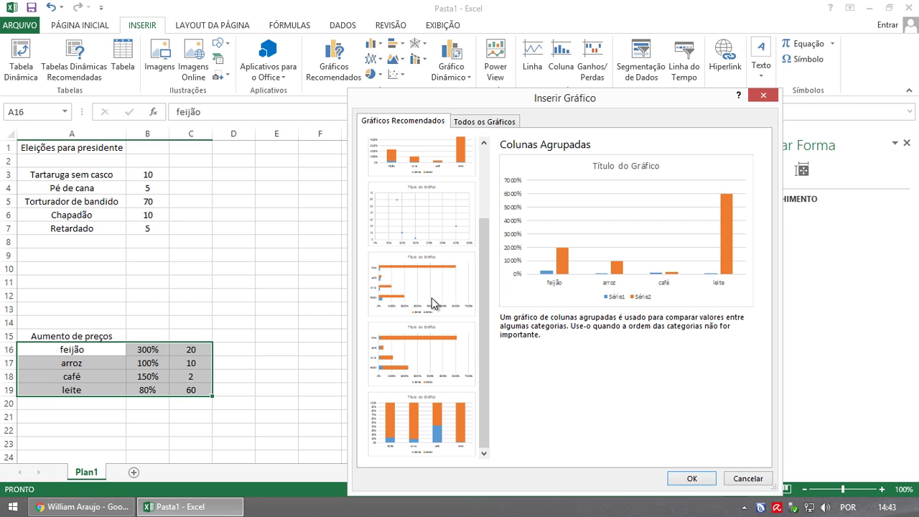
left_click(422, 159)
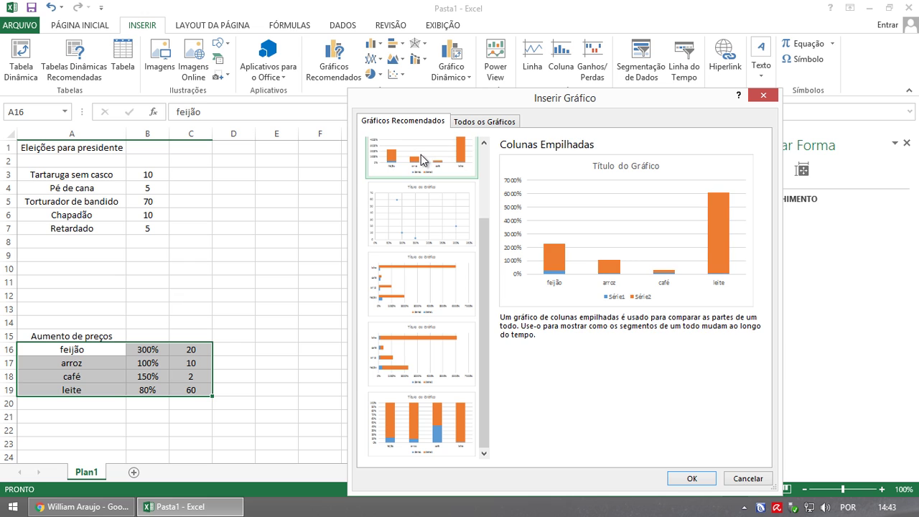
left_click(440, 219)
left_click(423, 293)
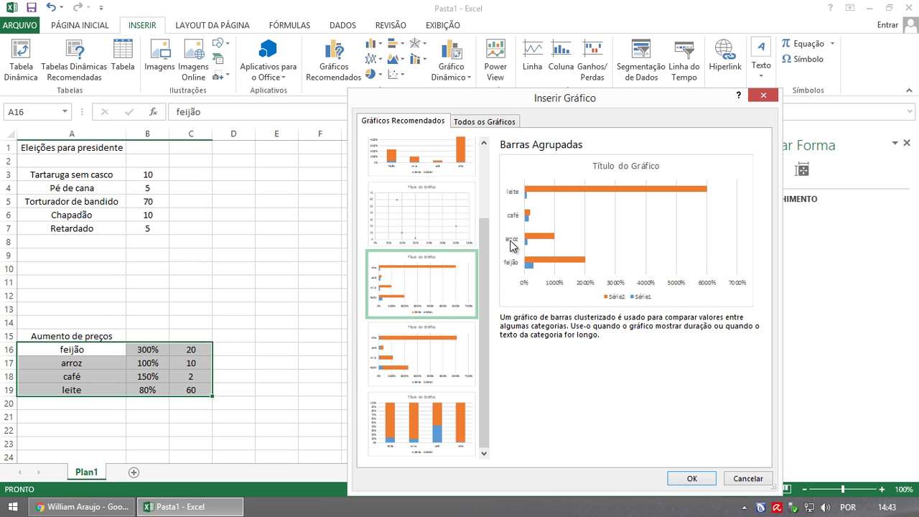
left_click(692, 479)
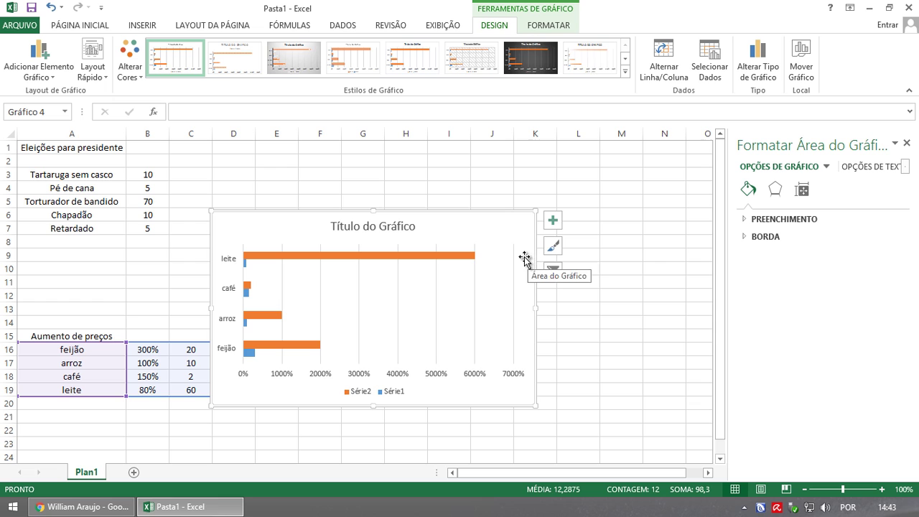
- Enlarge and shift the clustered bar chart right, then delete it
left_click_drag(536, 211, 617, 168)
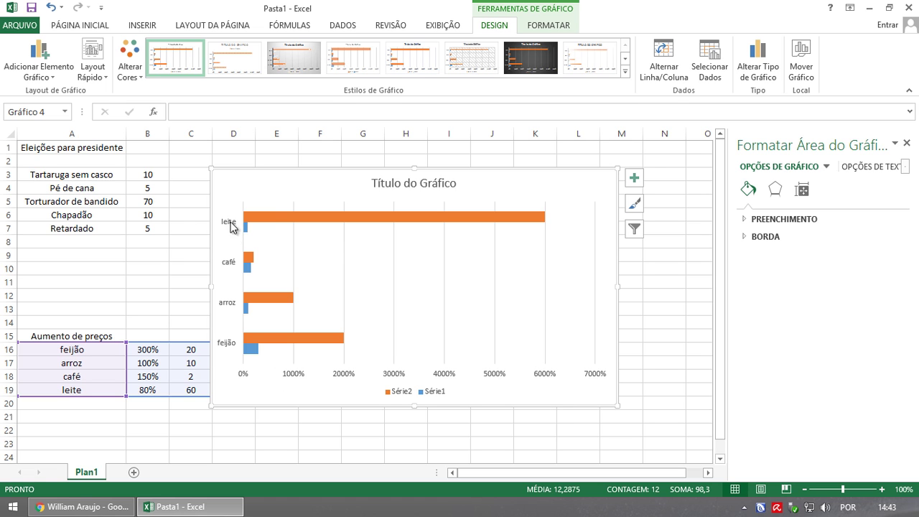
left_click_drag(211, 201, 271, 207)
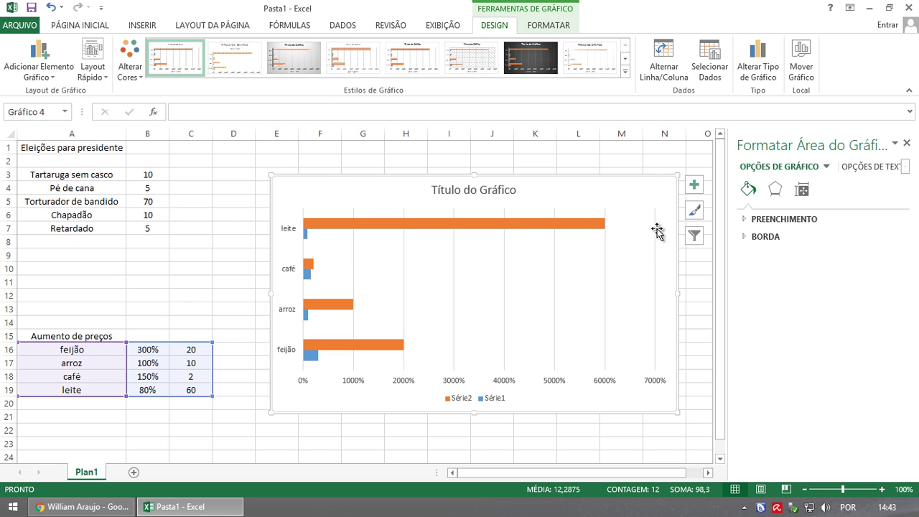
key("Delete")
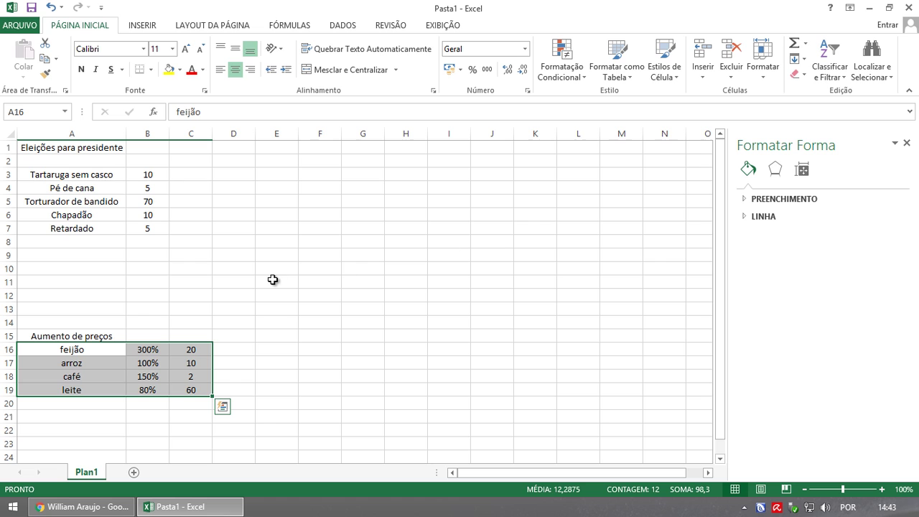
- Enter 20, 10, 200, 60 and 15 into cells C3 through C7
left_click(199, 178)
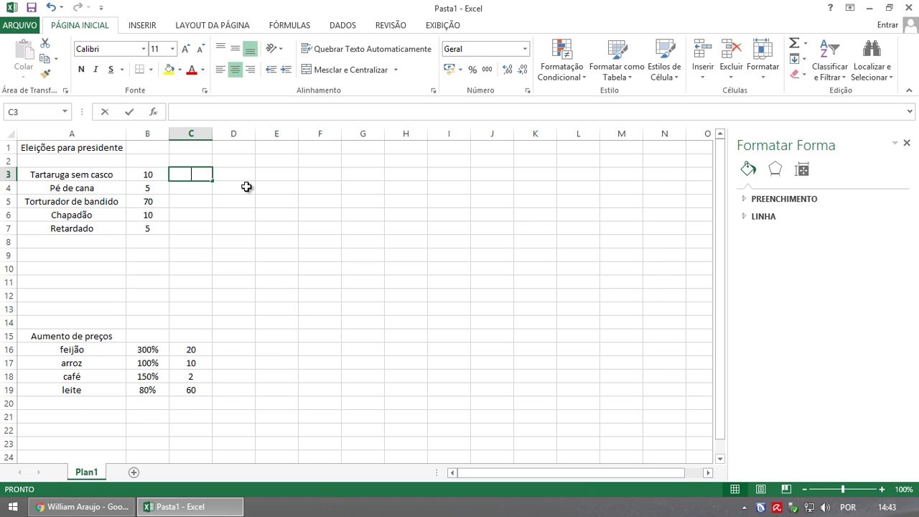
type("20")
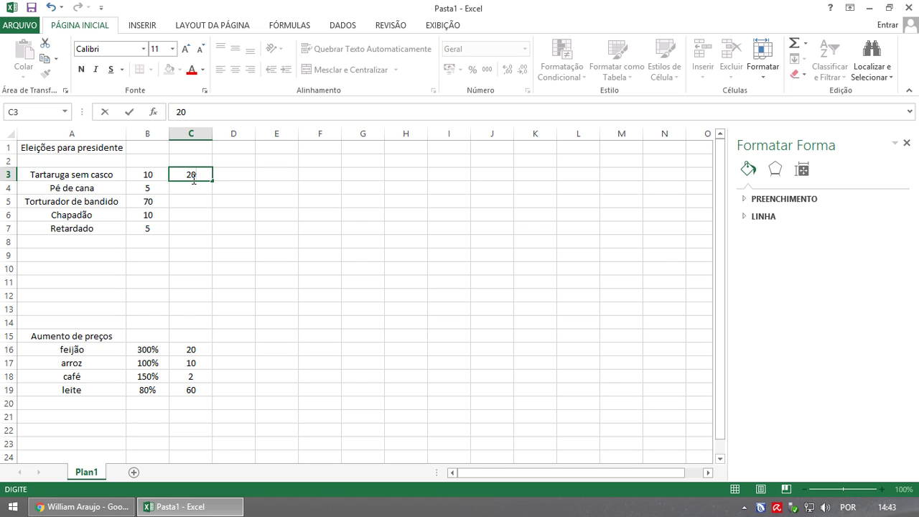
left_click(199, 192)
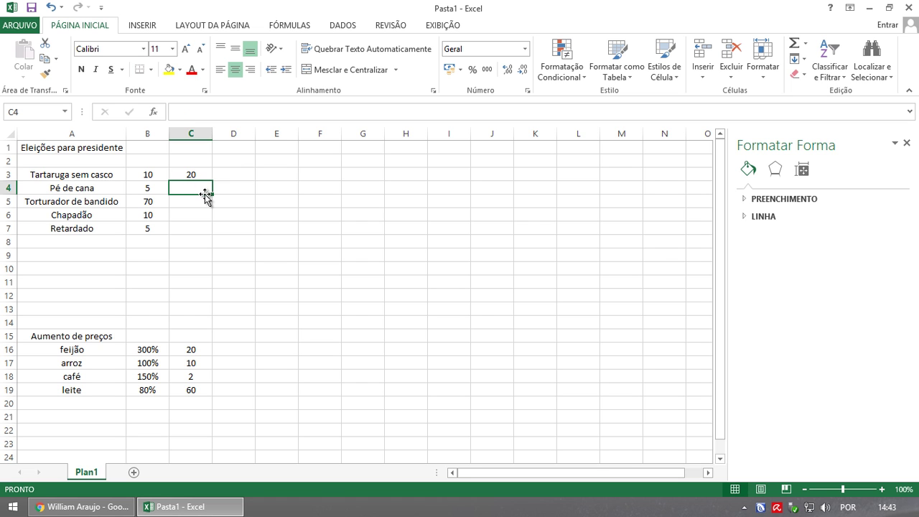
type("10")
left_click(191, 207)
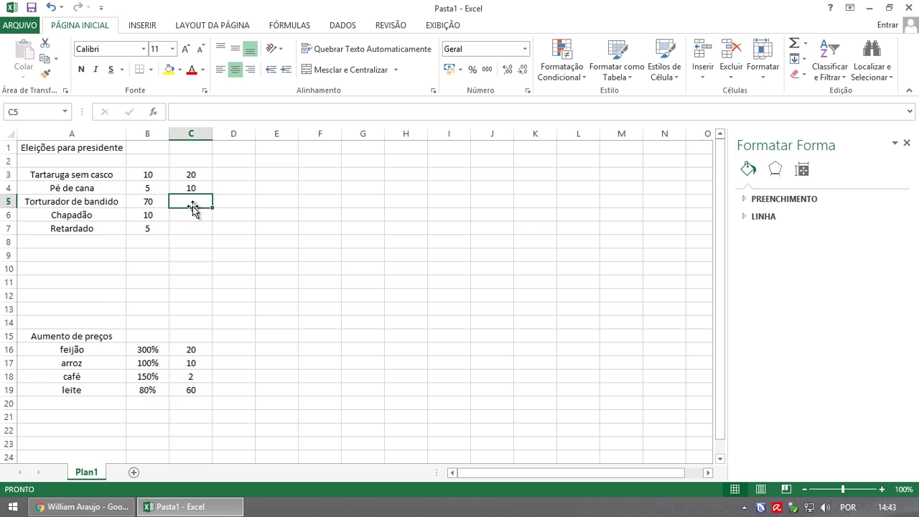
type("200")
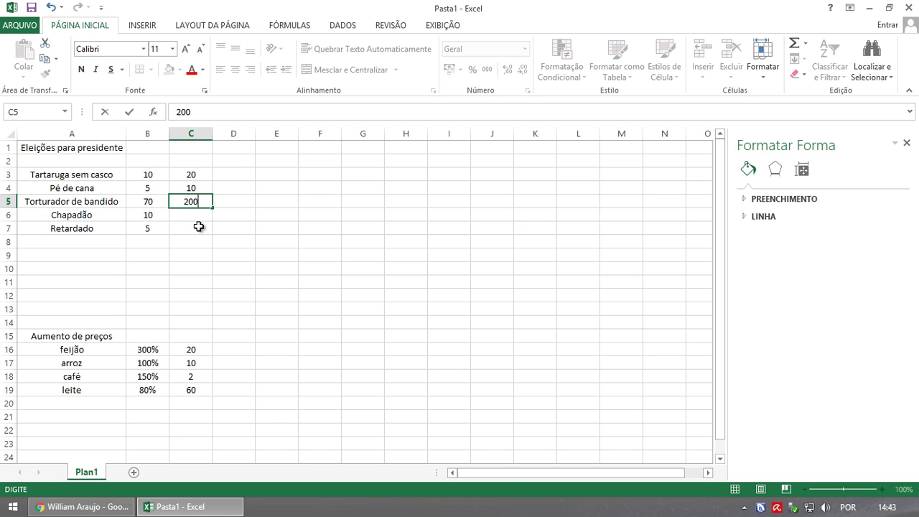
left_click(190, 215)
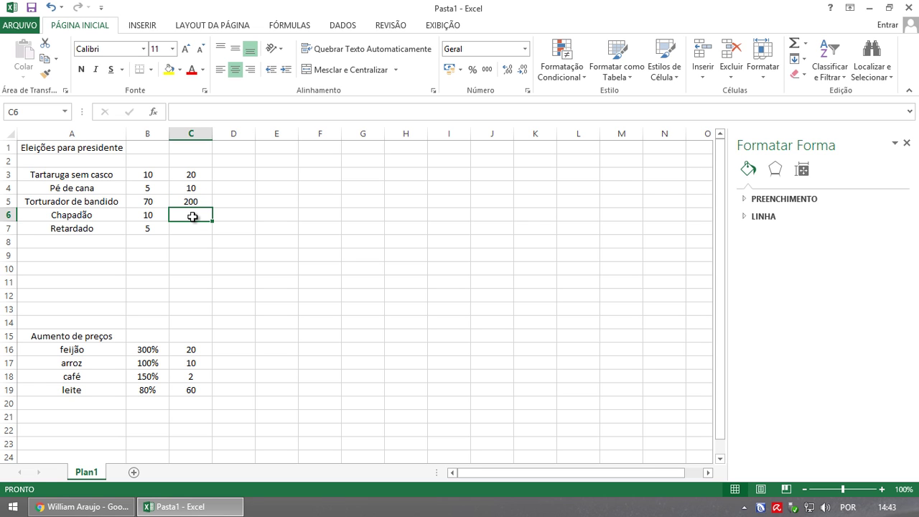
type("60")
left_click(194, 231)
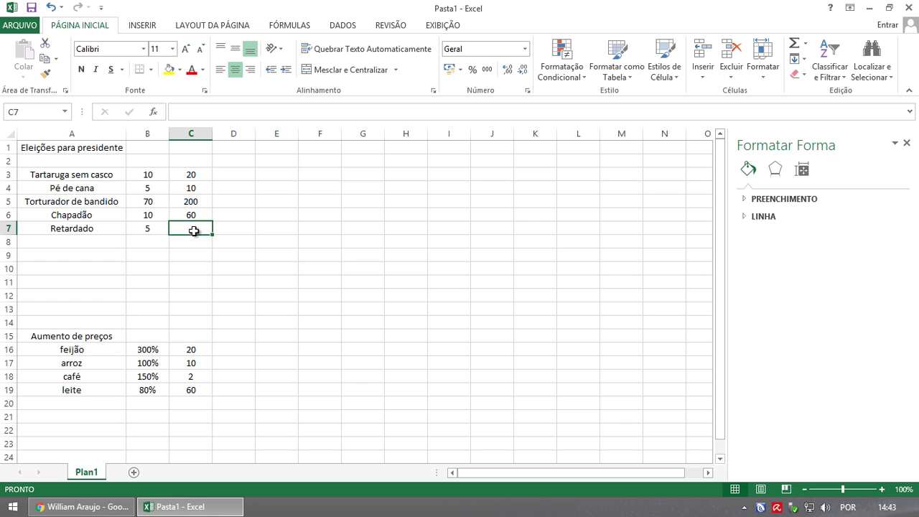
type("15")
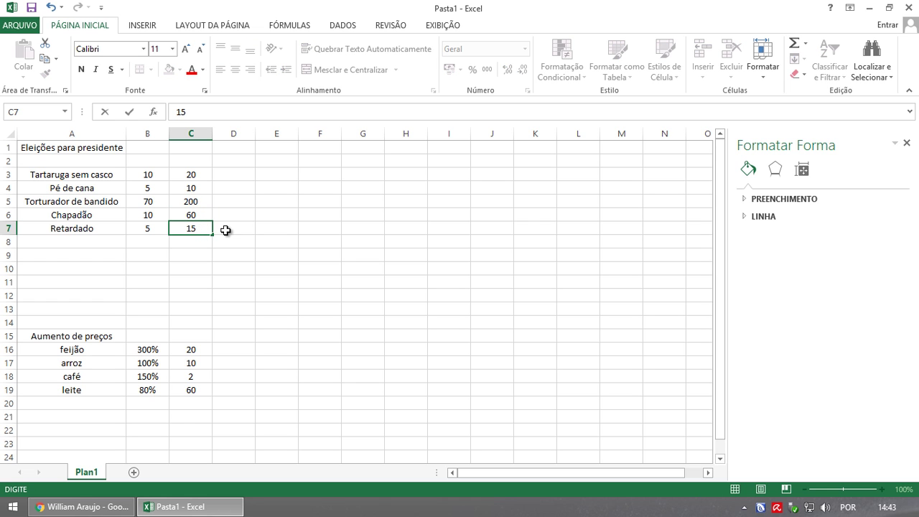
left_click(49, 177)
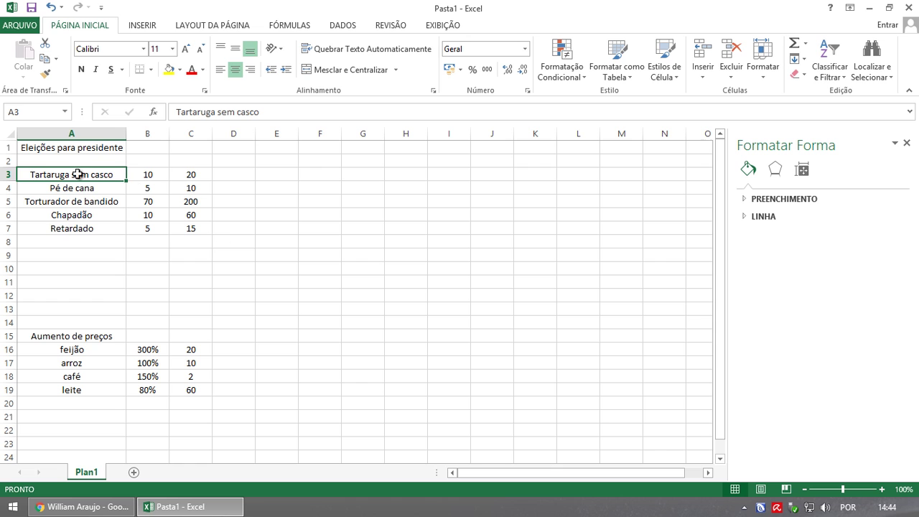
- Select A3:C7 and insert a Colunas Agrupadas chart from Gráficos Recomendados
left_click_drag(77, 175, 202, 229)
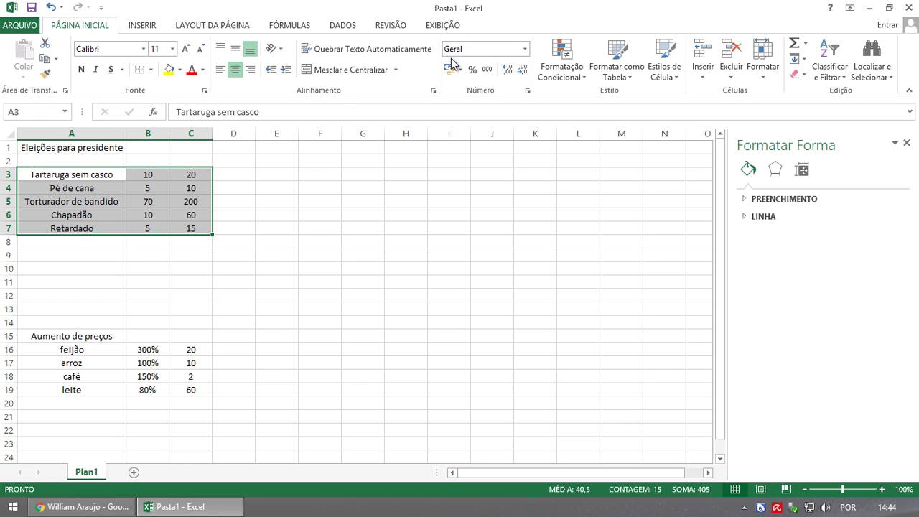
left_click(155, 27)
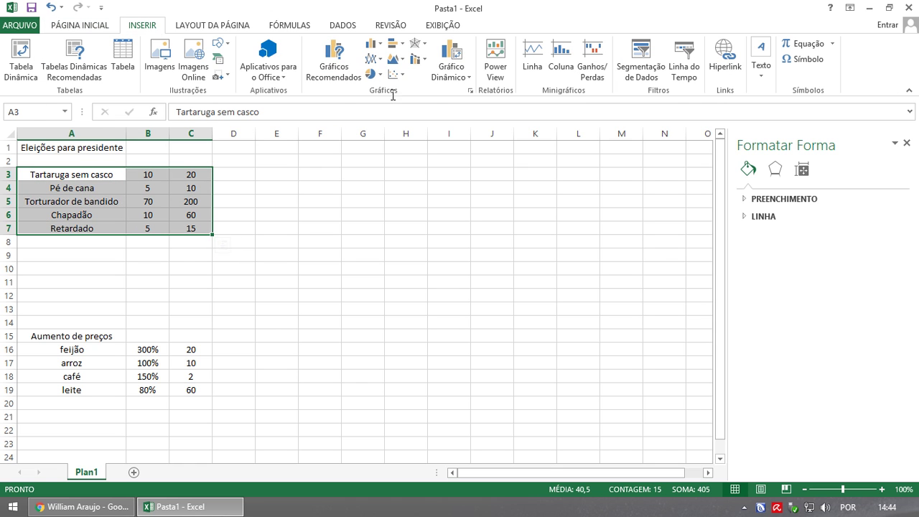
left_click(337, 63)
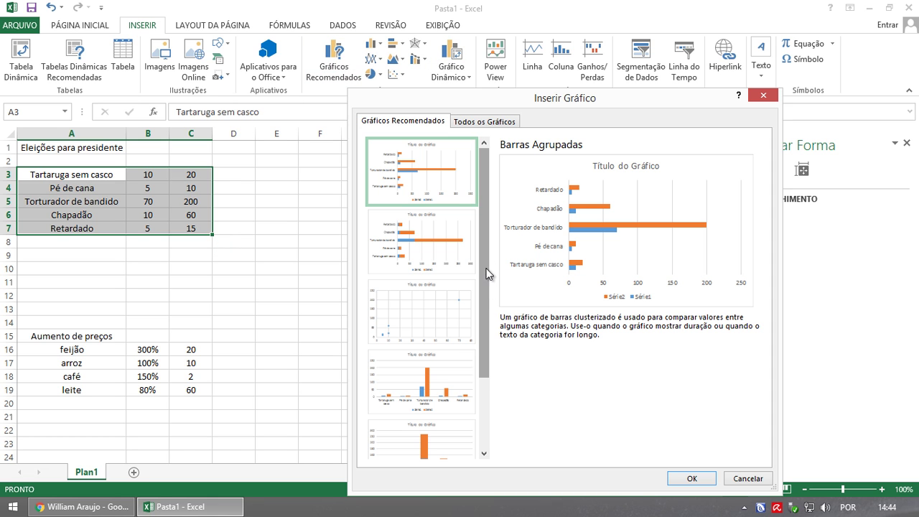
scroll(484, 368, "down", 3)
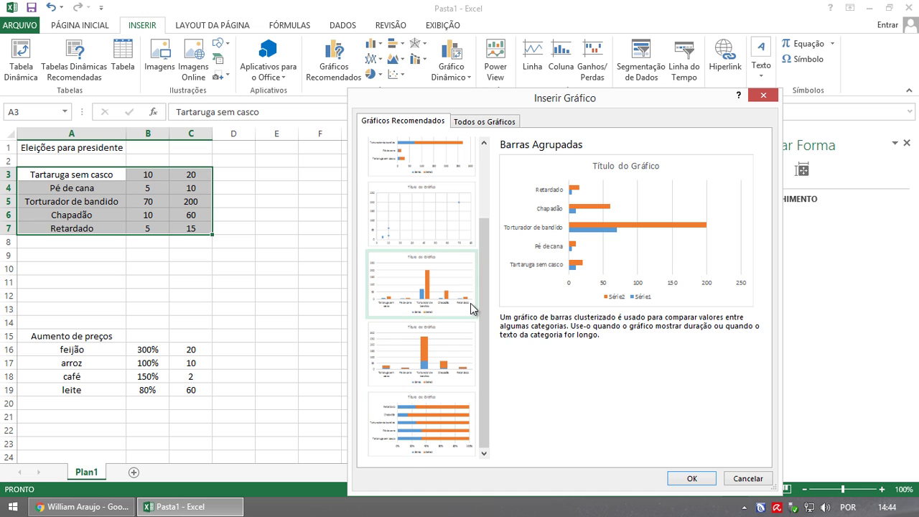
left_click_drag(478, 352, 481, 300)
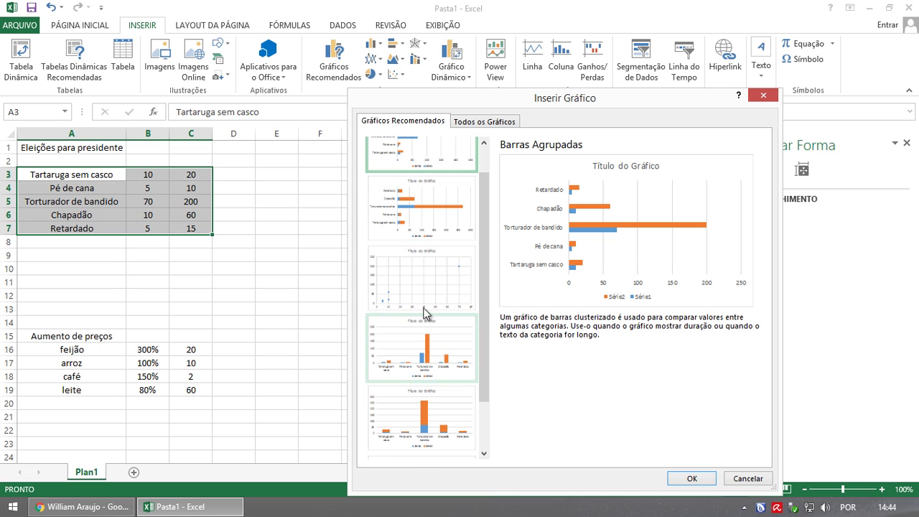
left_click(444, 351)
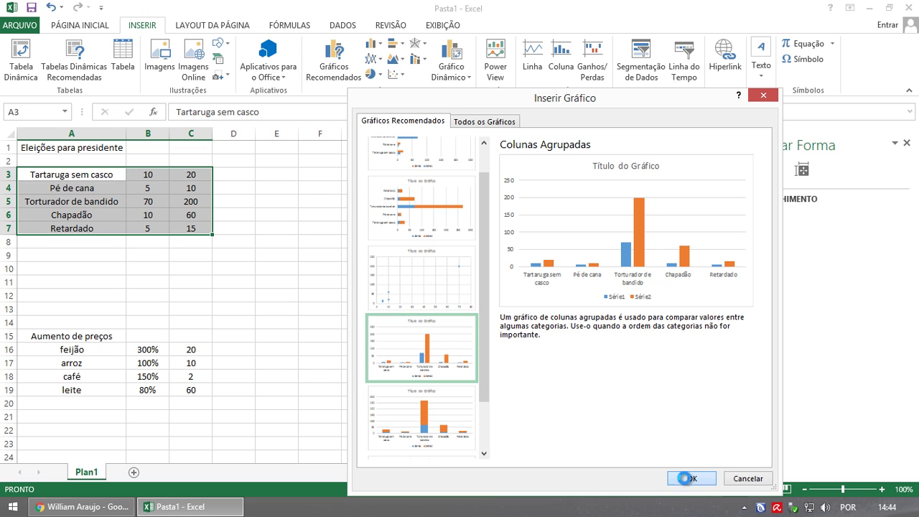
left_click(692, 479)
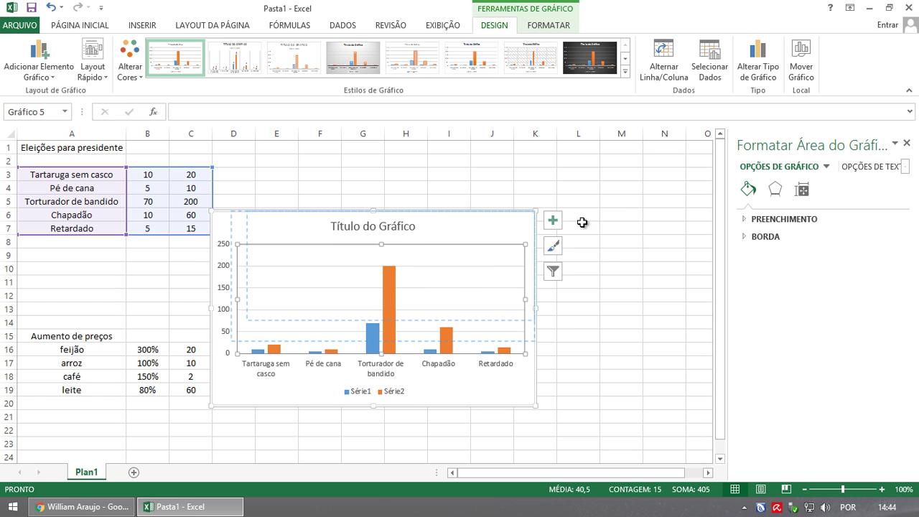
- Move the election chart up and right of the table and enlarge it from its corner
left_click_drag(468, 322, 479, 294)
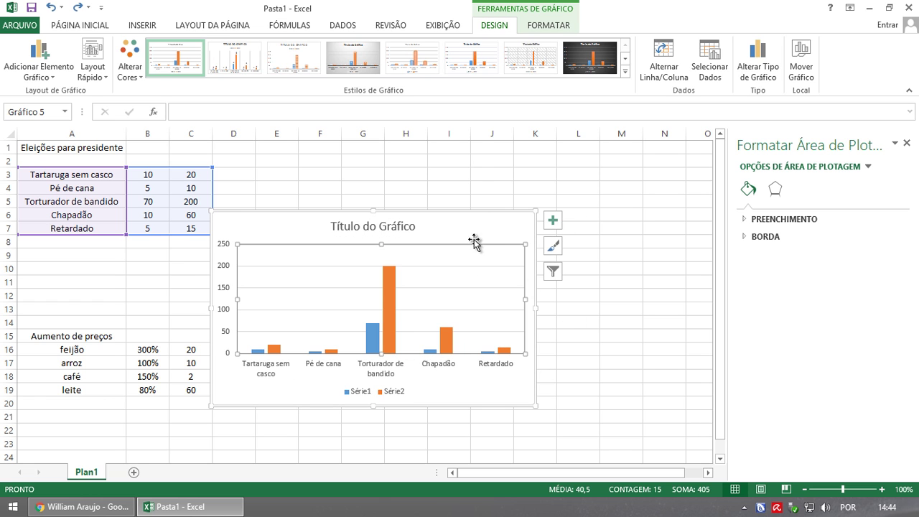
left_click_drag(472, 212, 590, 169)
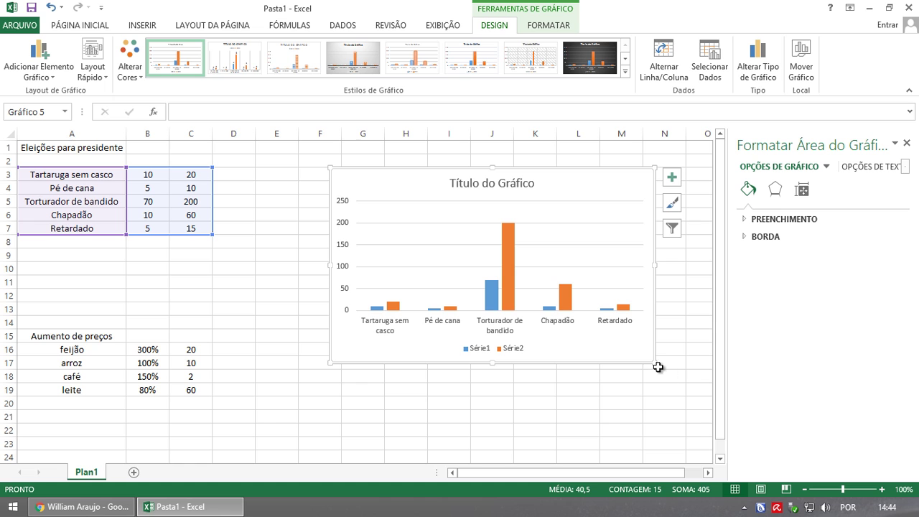
left_click_drag(656, 364, 675, 393)
- Apply the light chart style with translucent, overlapping columns
left_click(692, 204)
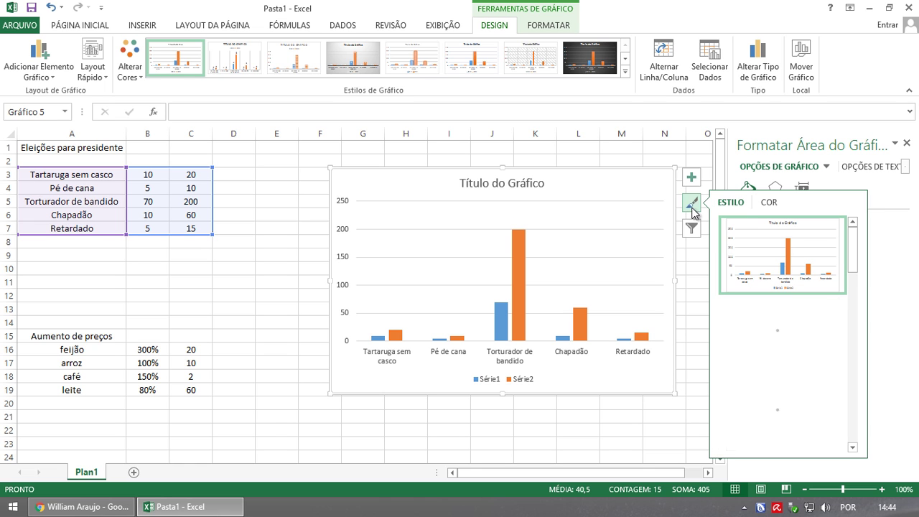
scroll(772, 355, "down", 3)
left_click(780, 262)
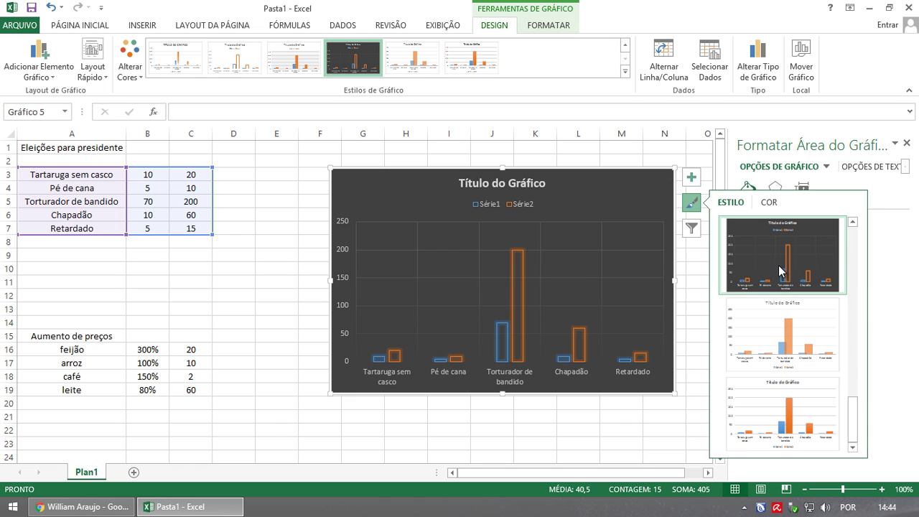
left_click(791, 335)
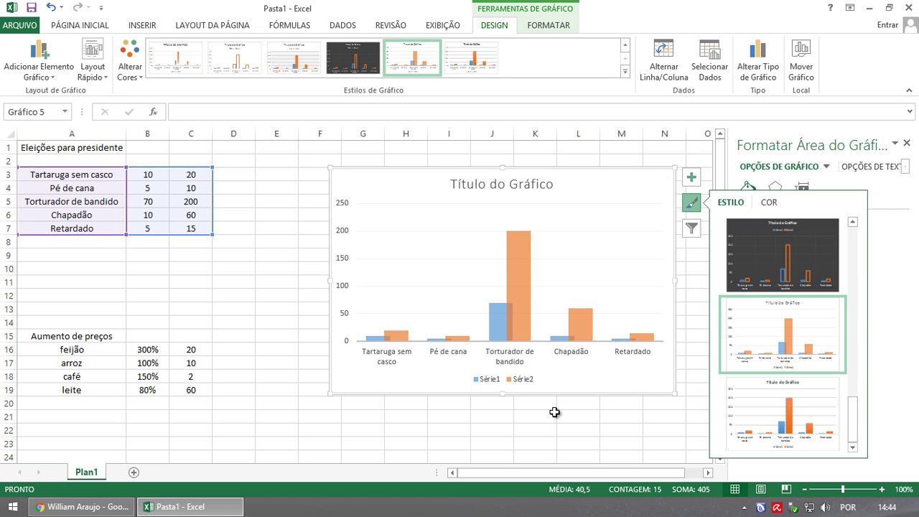
left_click(500, 399)
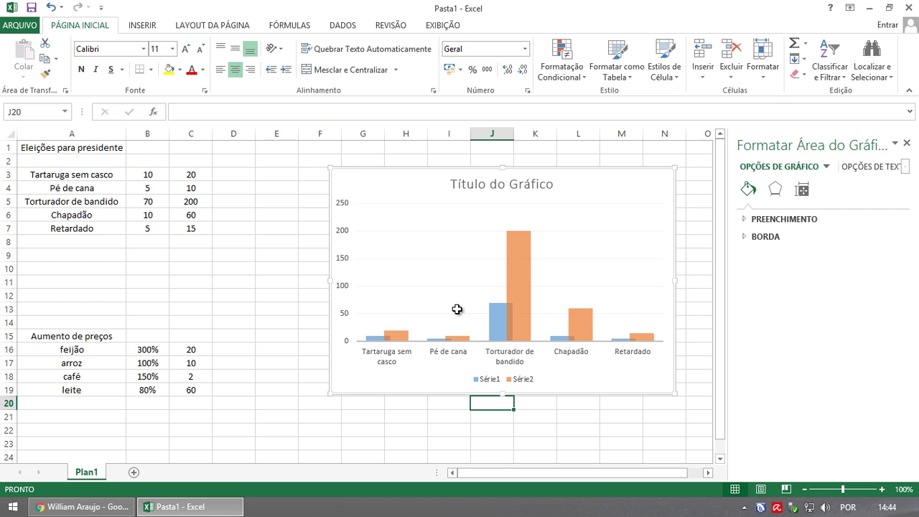
left_click(277, 161)
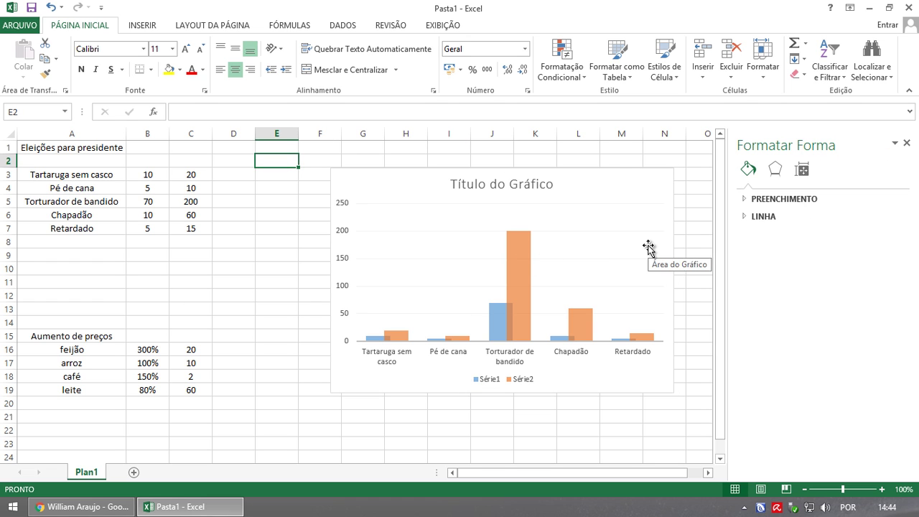
left_click(28, 22)
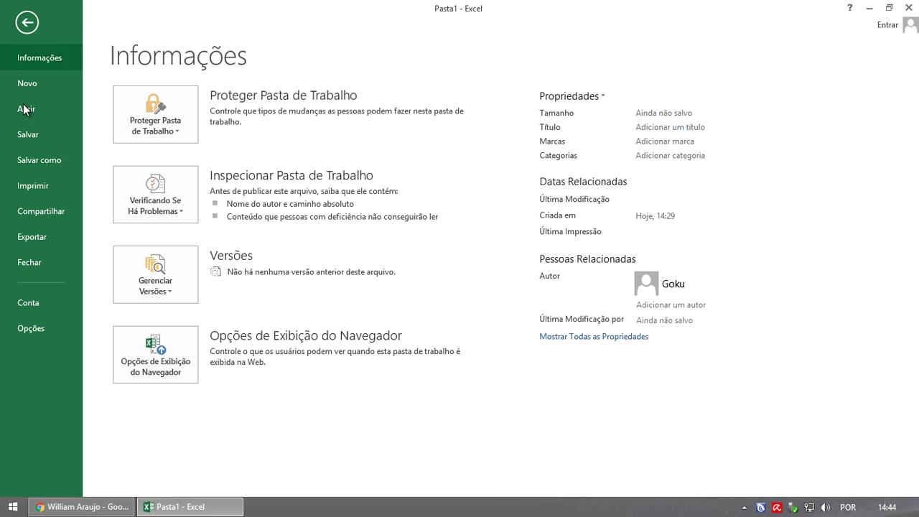
left_click(33, 158)
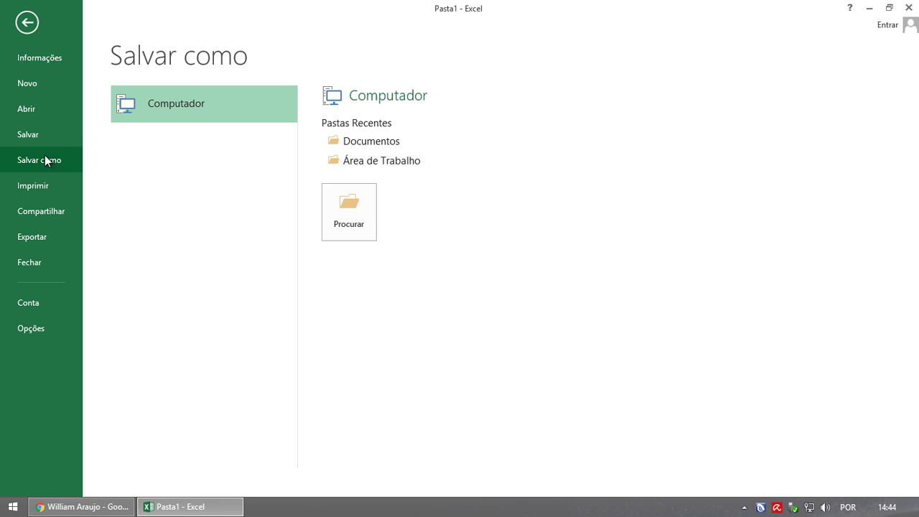
left_click(29, 23)
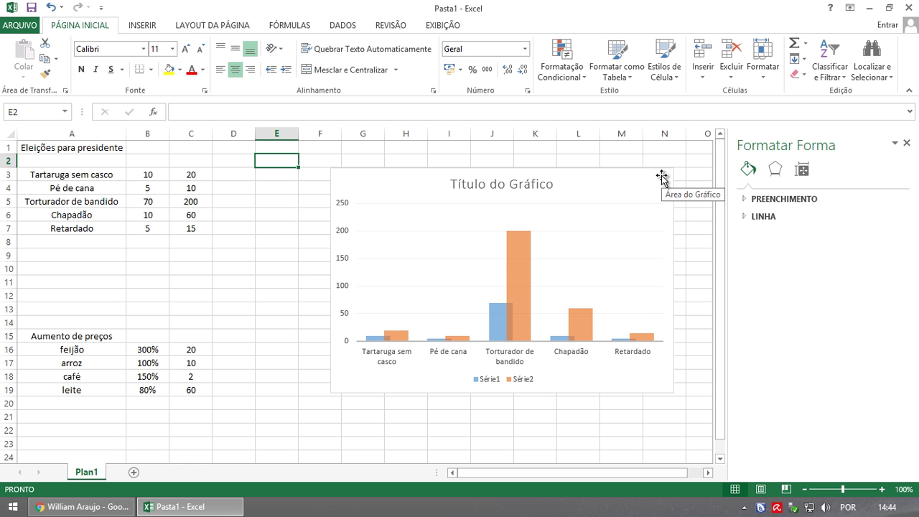